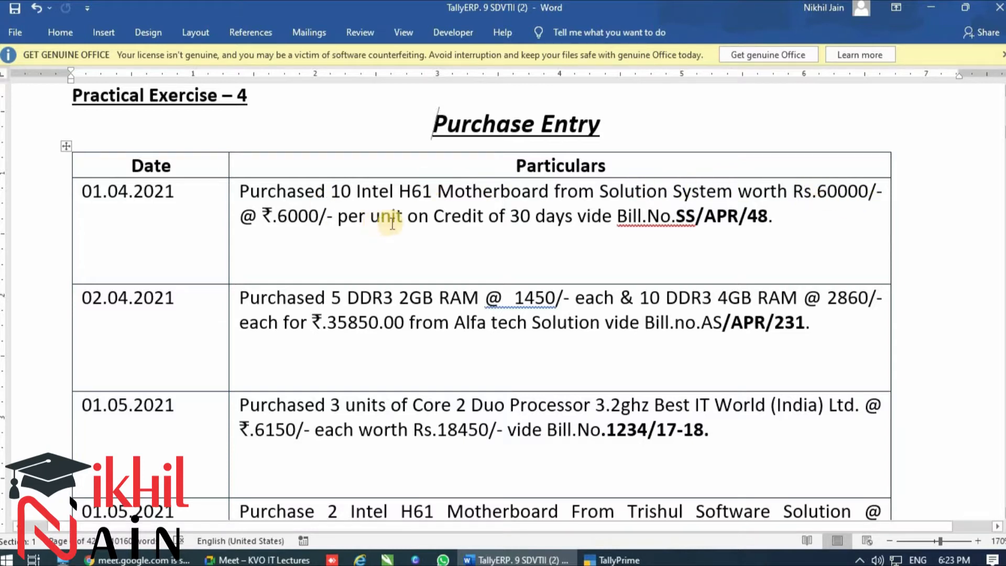
Look up the 01.04.2021 purchase and its bill number in the exercise document, and open voucher entry in TallyPrime
left_click_drag(434, 216, 570, 221)
left_click(668, 219)
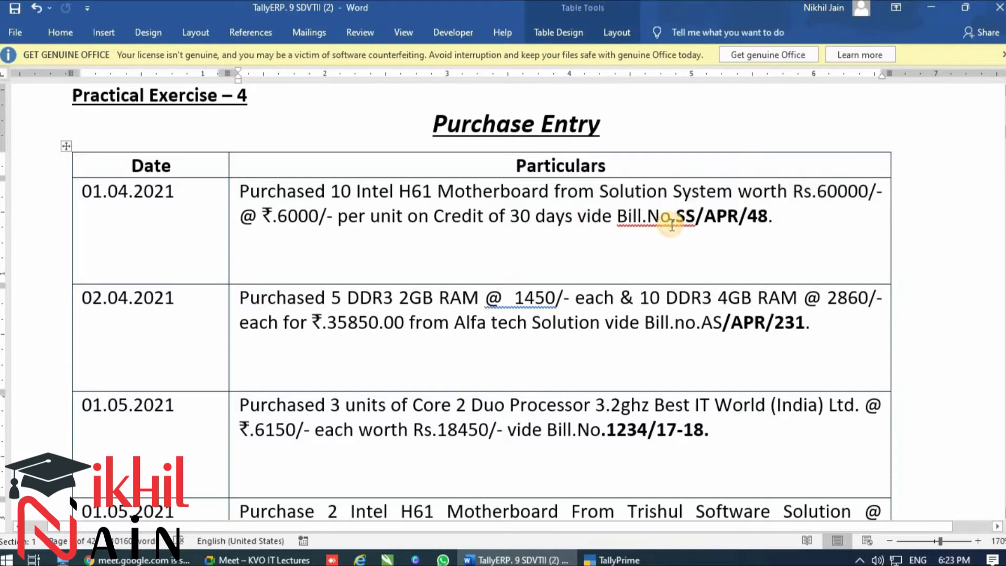
left_click_drag(768, 221, 678, 221)
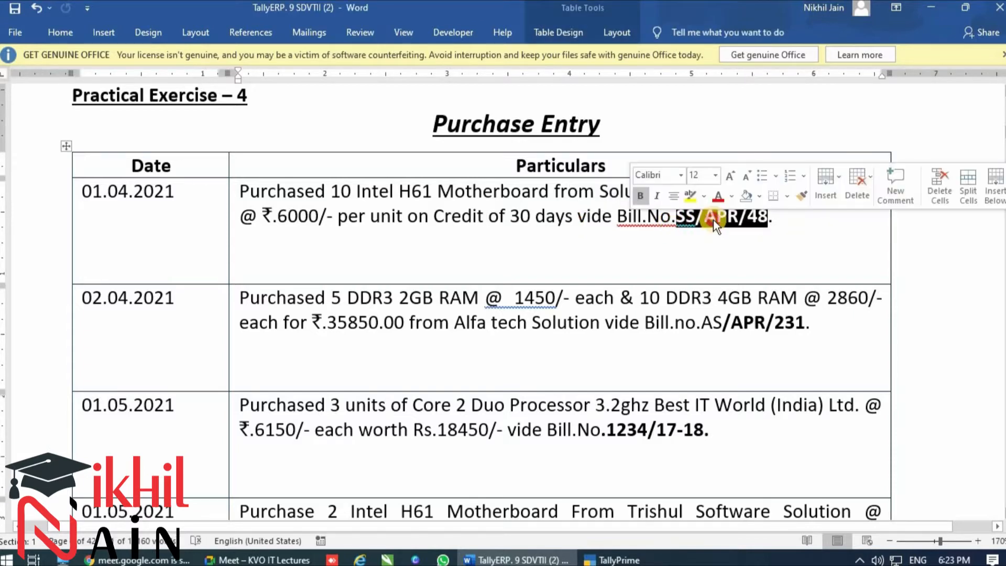
left_click(741, 241)
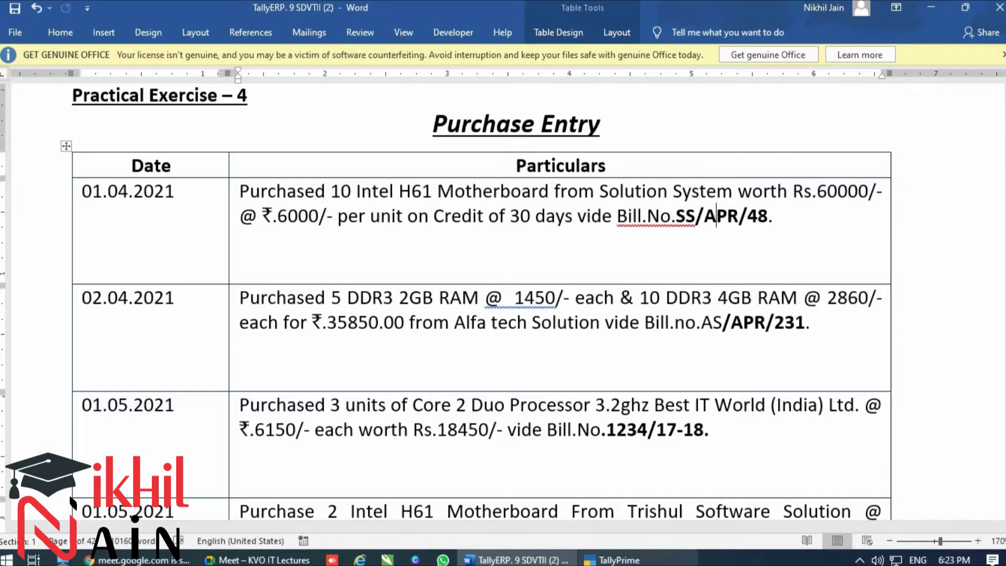
mouse_move(612, 560)
left_click(636, 502)
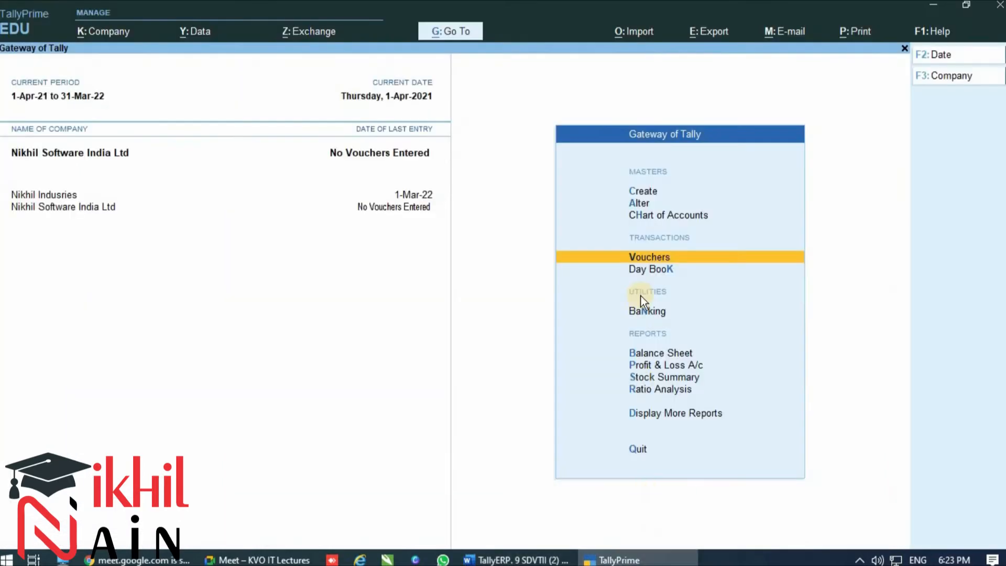
left_click(713, 246)
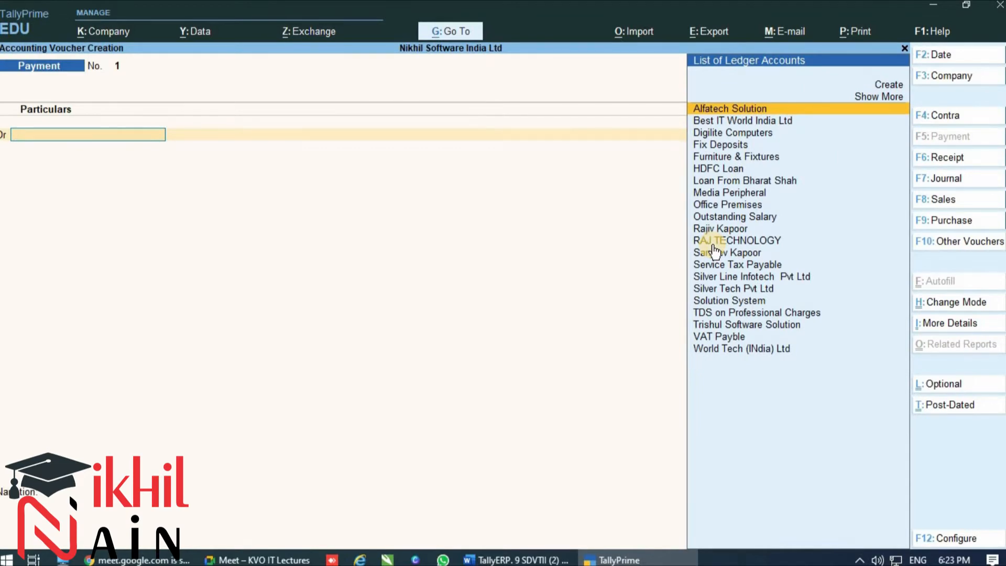
Set the voucher date to 1.4.2021 and change the voucher type to Purchase
key("F2")
type("1.4.2021")
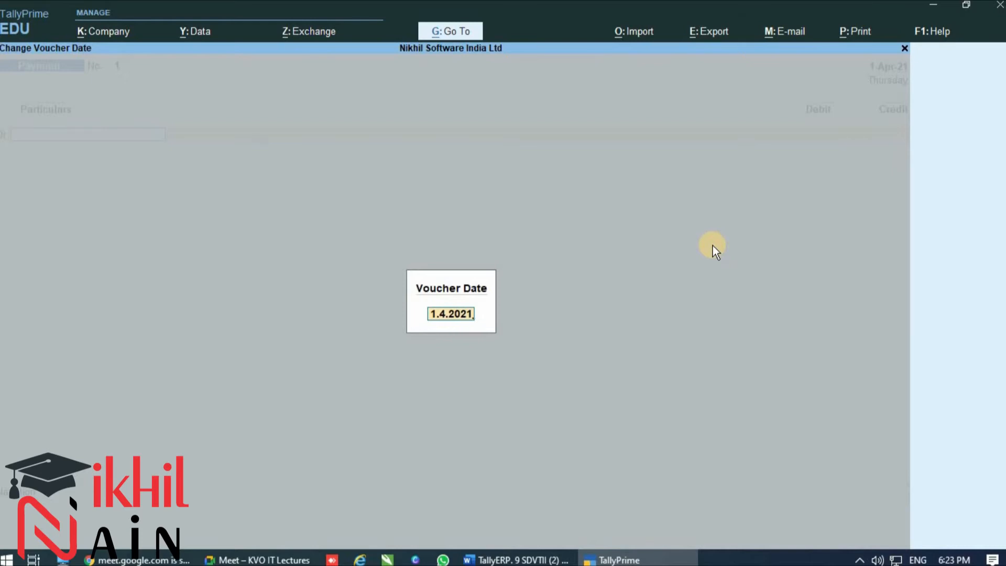
key("Return")
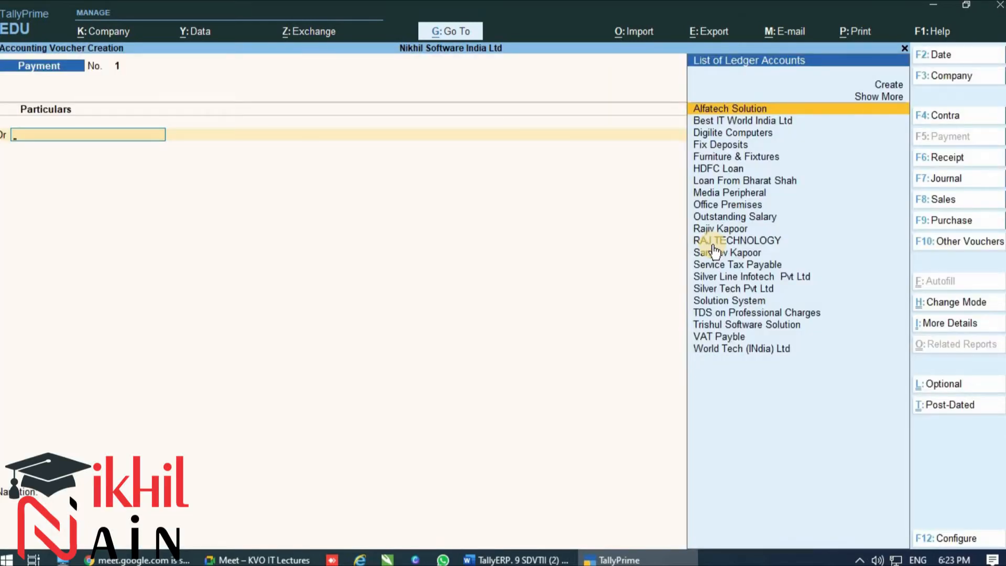
left_click(944, 222)
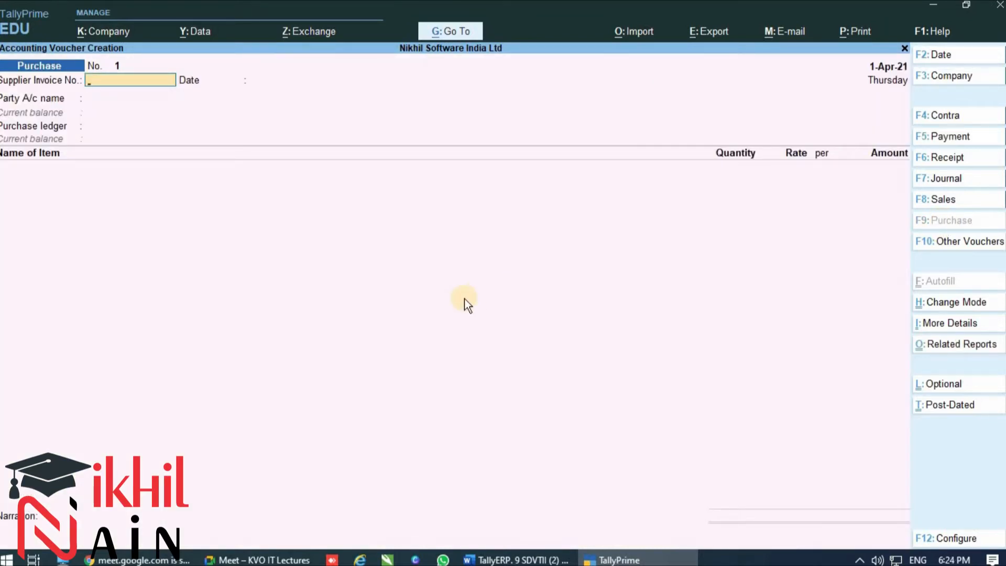
Enter SS\APR\48 as the supplier invoice number and accept 1-Apr-21 as the invoice date
type("S")
key("BackSpace")
type("SS\\APR\\48")
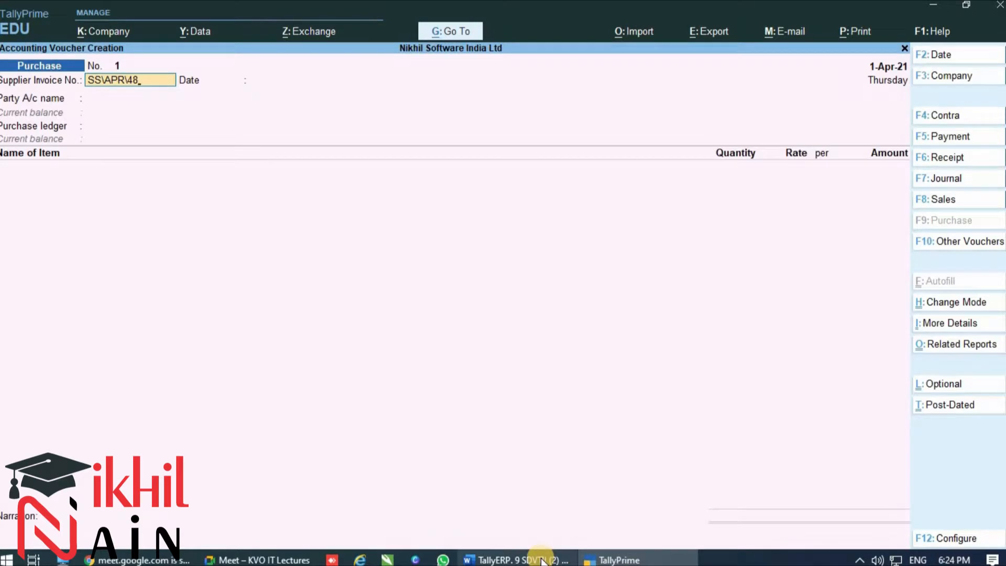
left_click(542, 560)
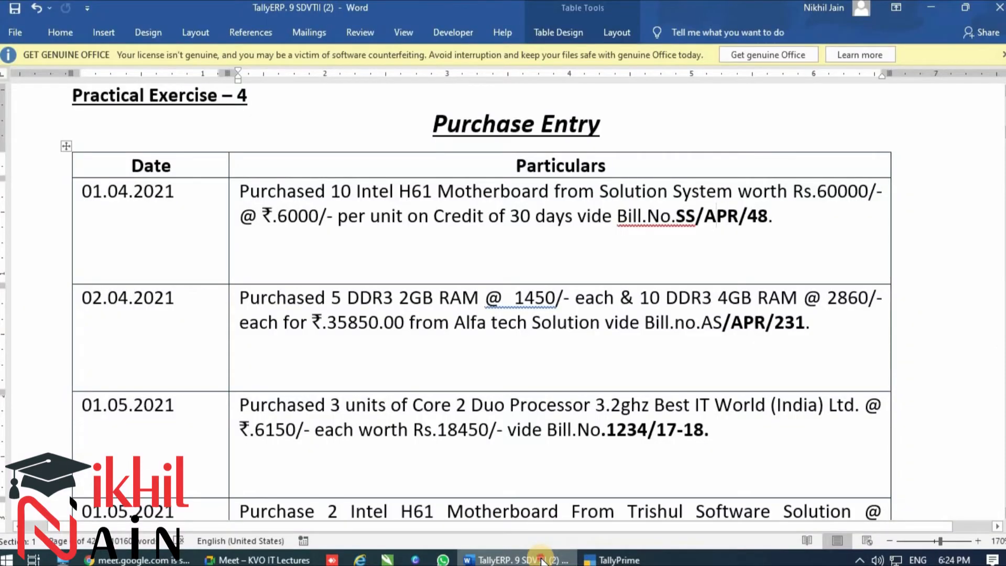
left_click(542, 561)
key("Return")
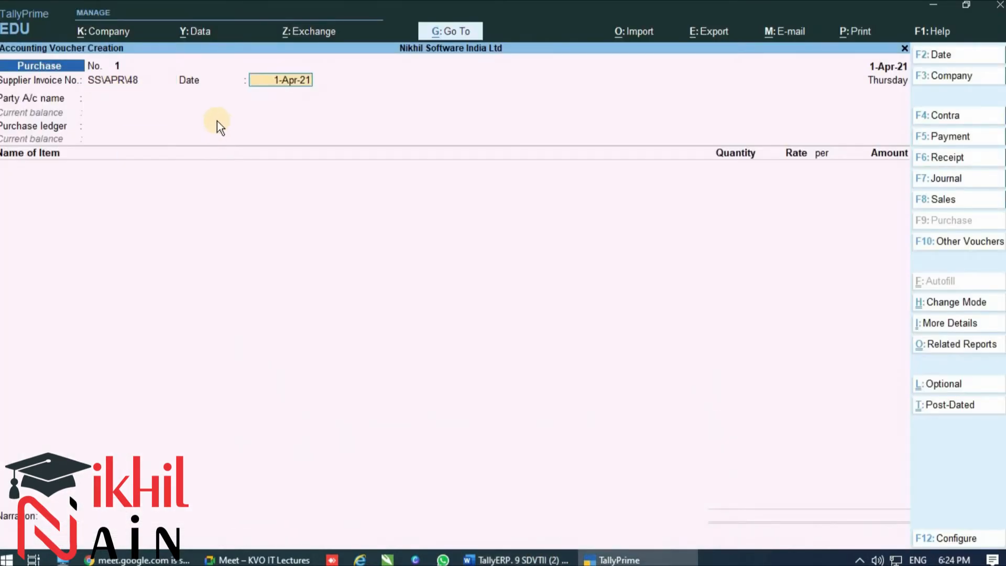
key("Return")
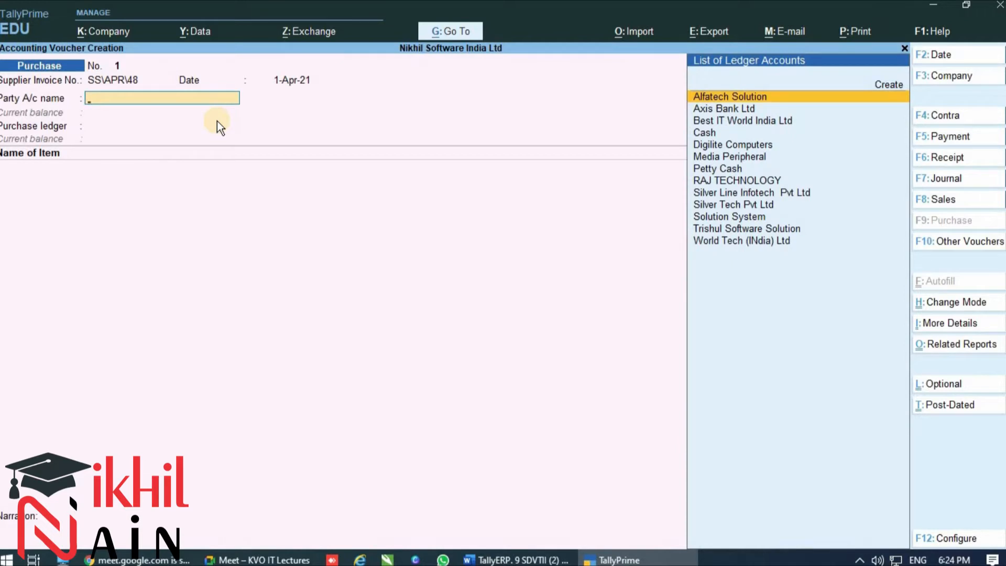
key("Down")
key("Down")
key("Down")
key("Down")
key("Down")
key("Down")
key("Down")
key("Down")
key("Down")
key("Down")
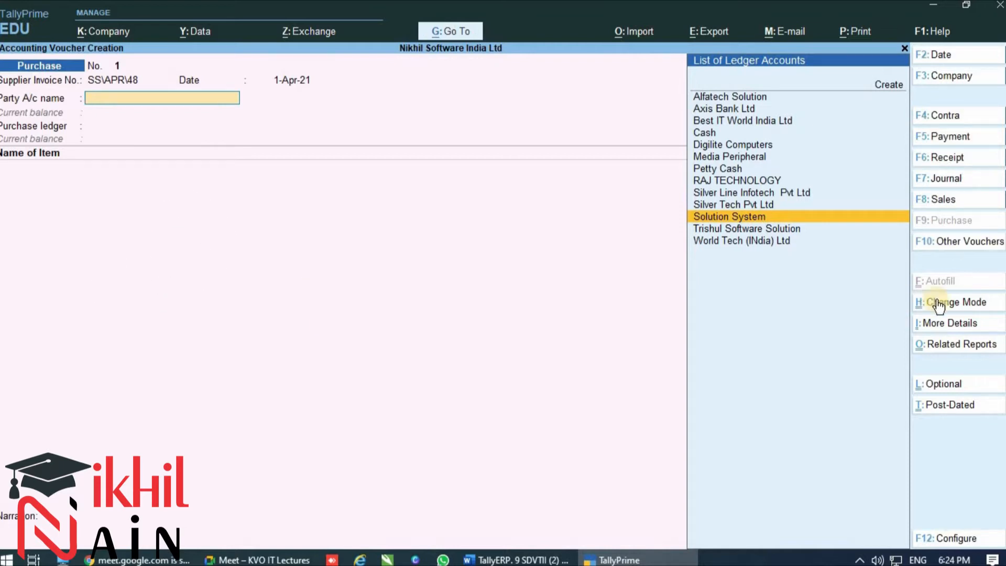
Set the purchase voucher's mode to Item Invoice
key("ctrl+h")
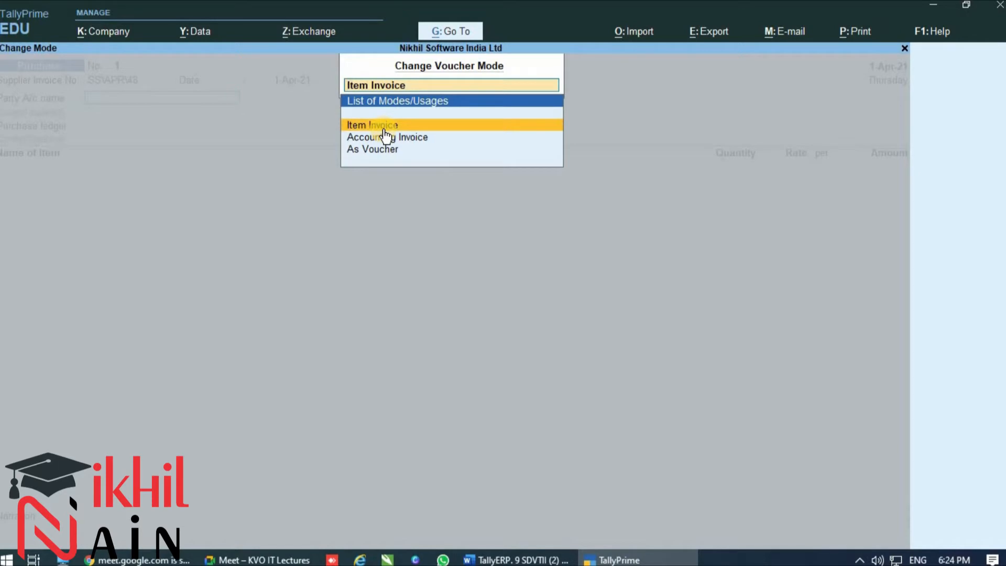
key("Return")
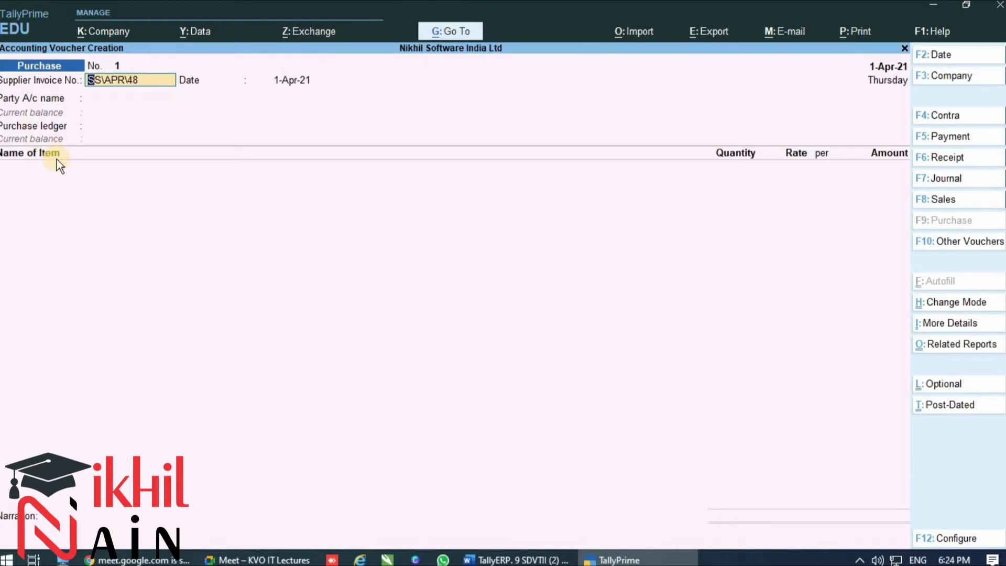
Set "Select common Ledger Account for Item Allocation" to No in the voucher configuration
key("F12")
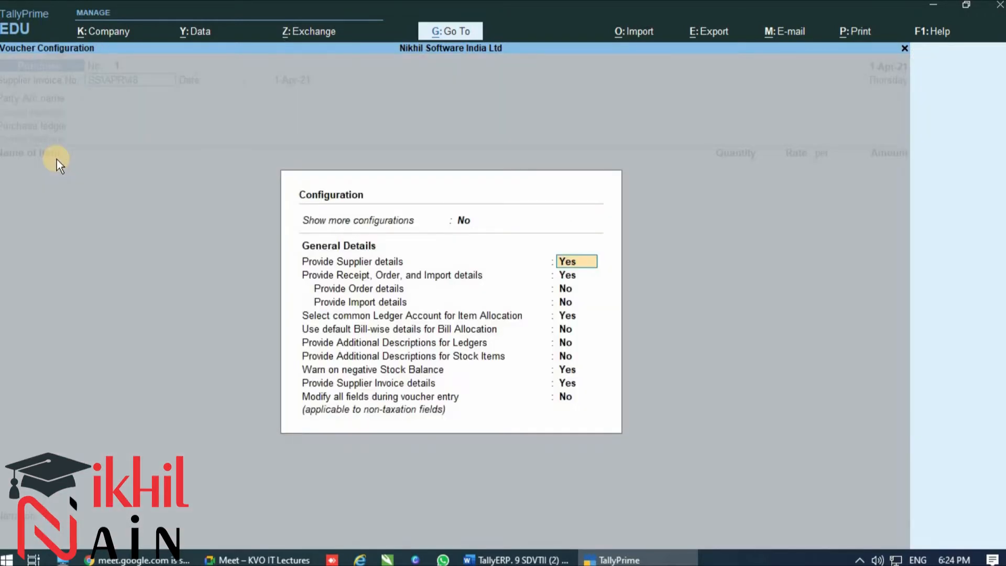
key("Up")
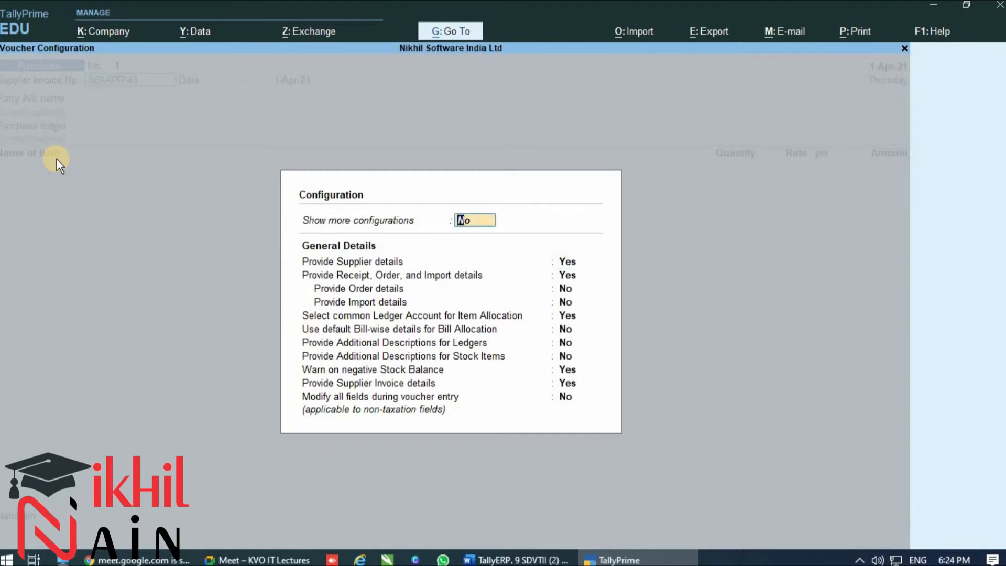
key("Down")
key("Down")
key("Down")
key("Down")
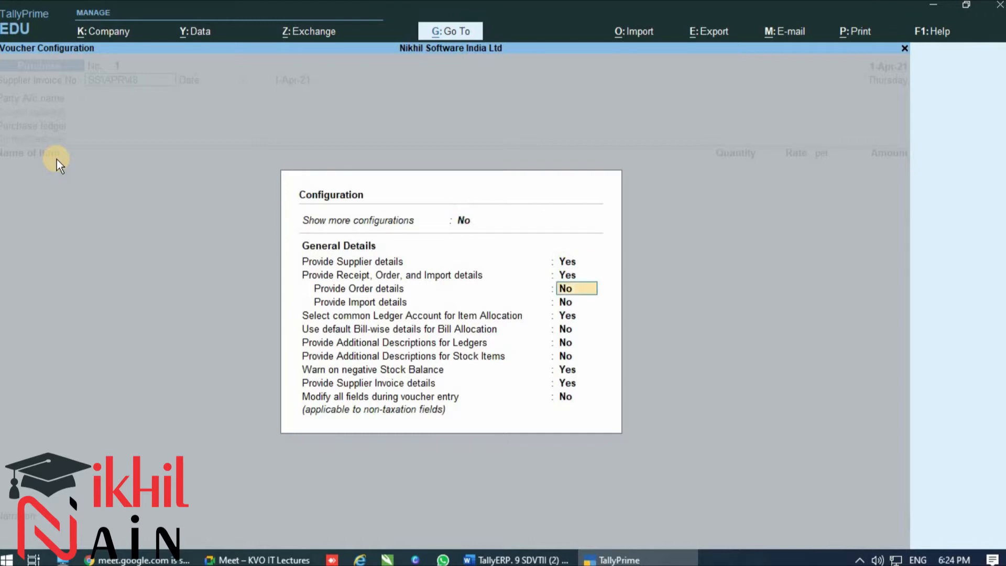
key("Down")
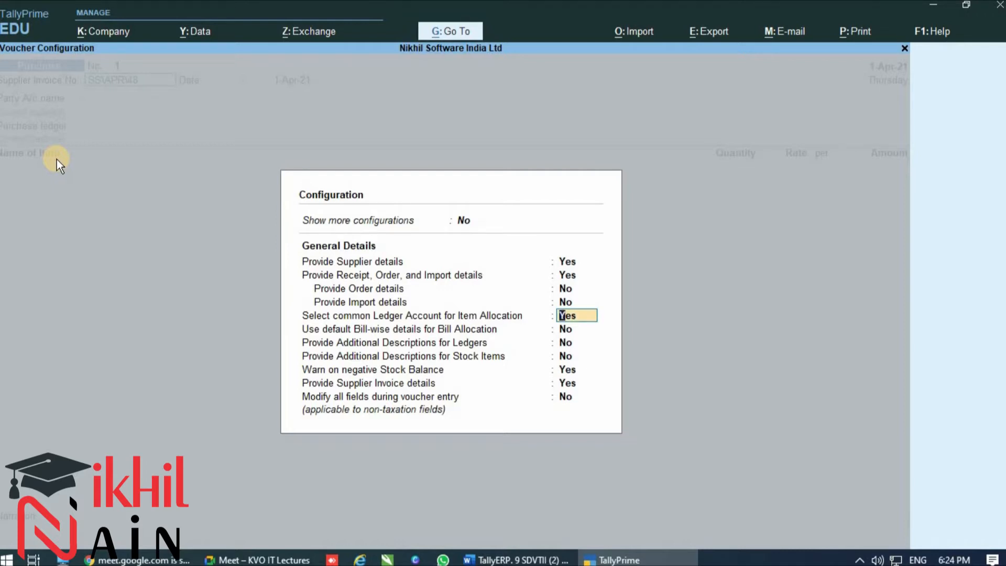
type("NO")
key("Return")
key("Return")
key("Return")
key("Return")
key("Return")
key("Return")
key("Return")
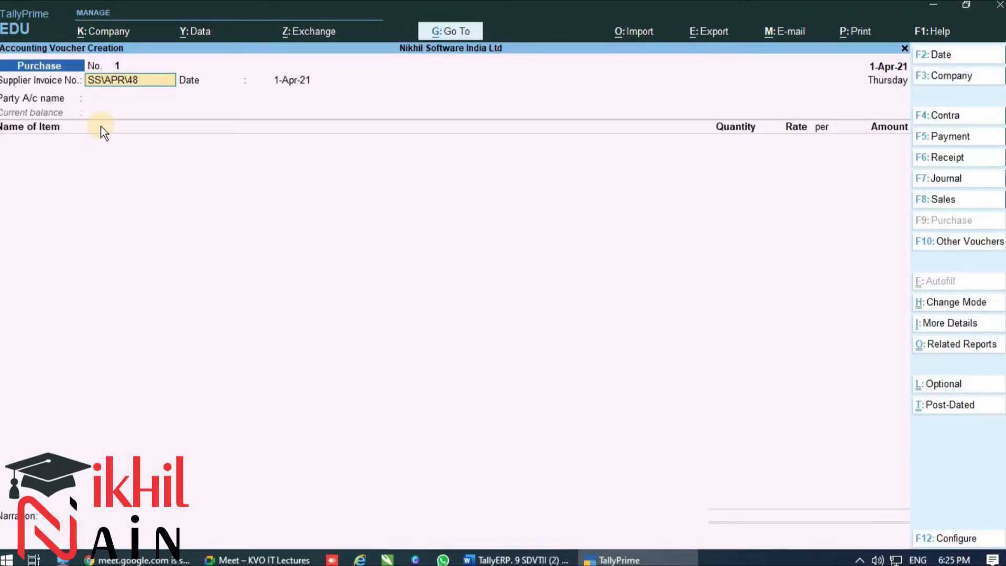
Set "Select common Ledger Account for Item Allocation" back to Yes in the voucher configuration
key("F12")
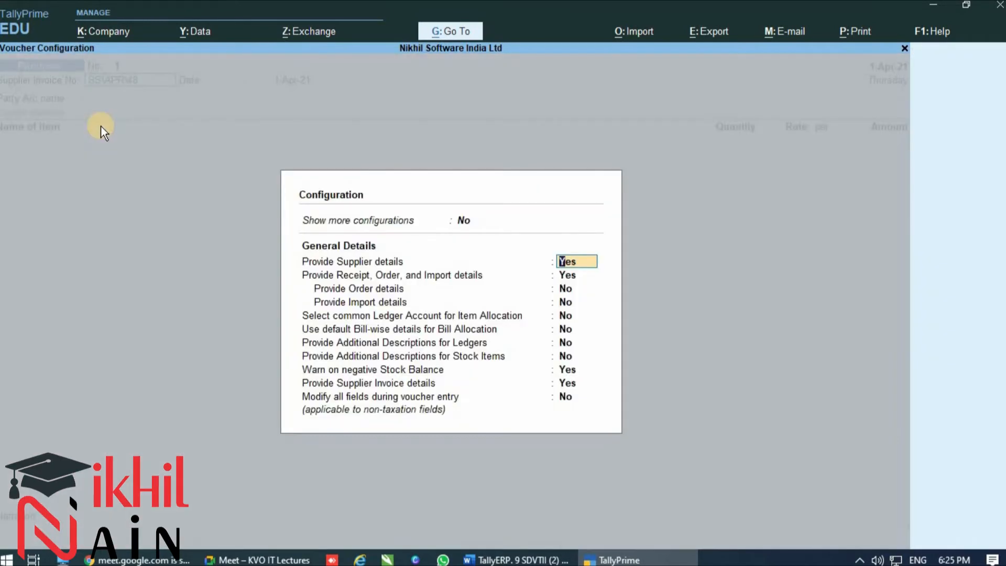
key("Return")
key("Return")
key("Return")
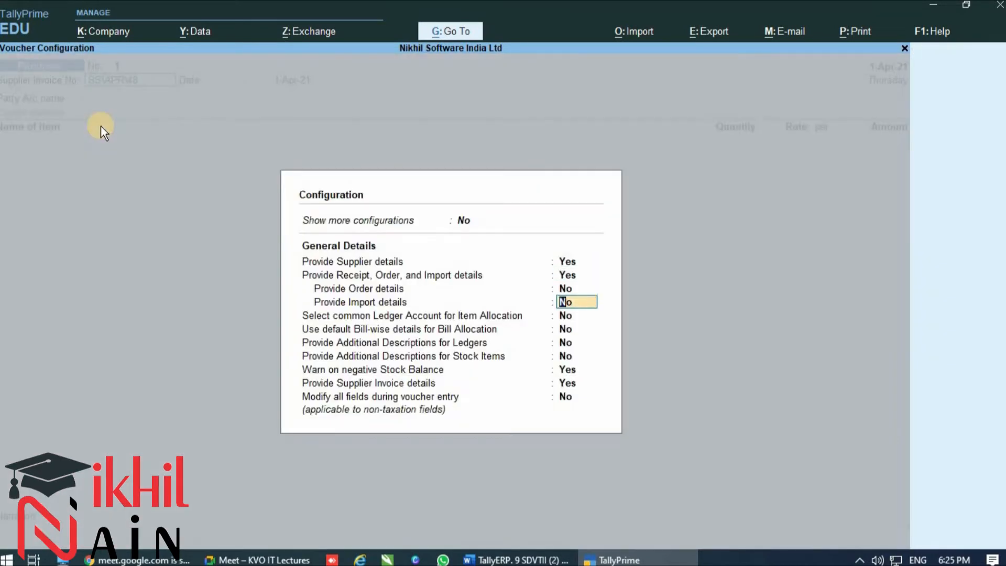
key("Return")
key("Return")
key("Up")
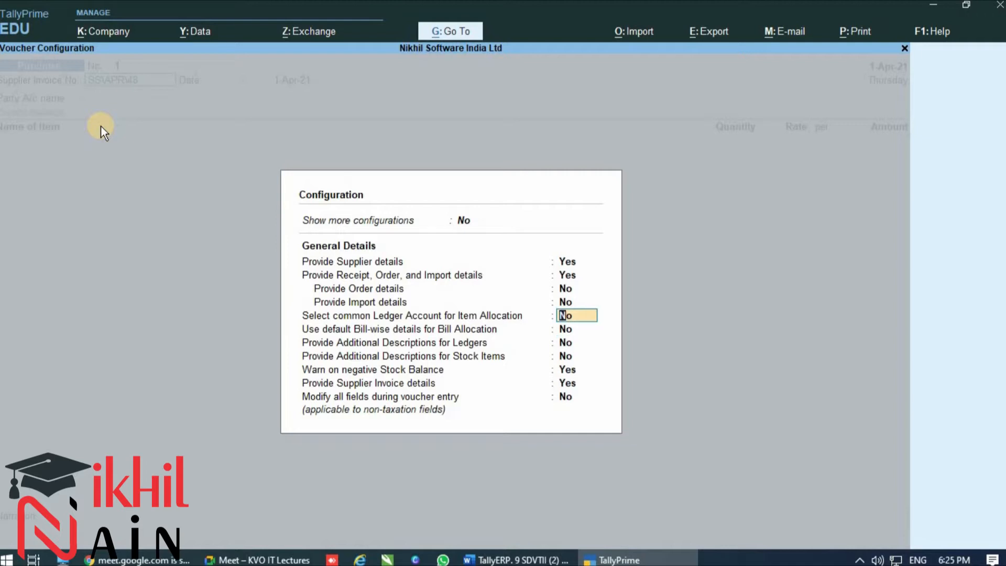
type("YES")
key("Return")
key("Return")
key("Return")
key("Return")
key("Return")
key("Return")
key("Return")
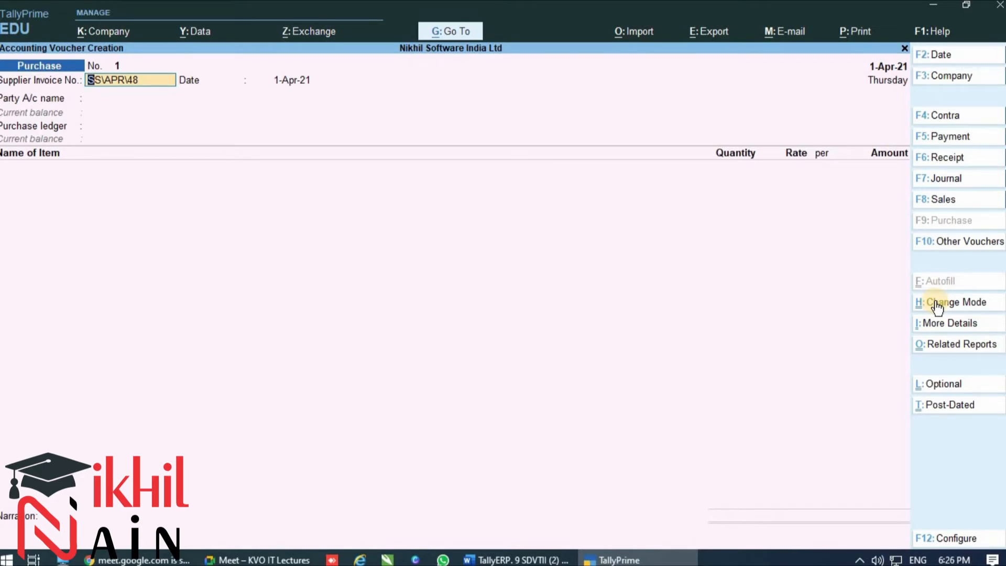
Accept the supplier invoice number and date, and choose Solution System as the party account
key("Return")
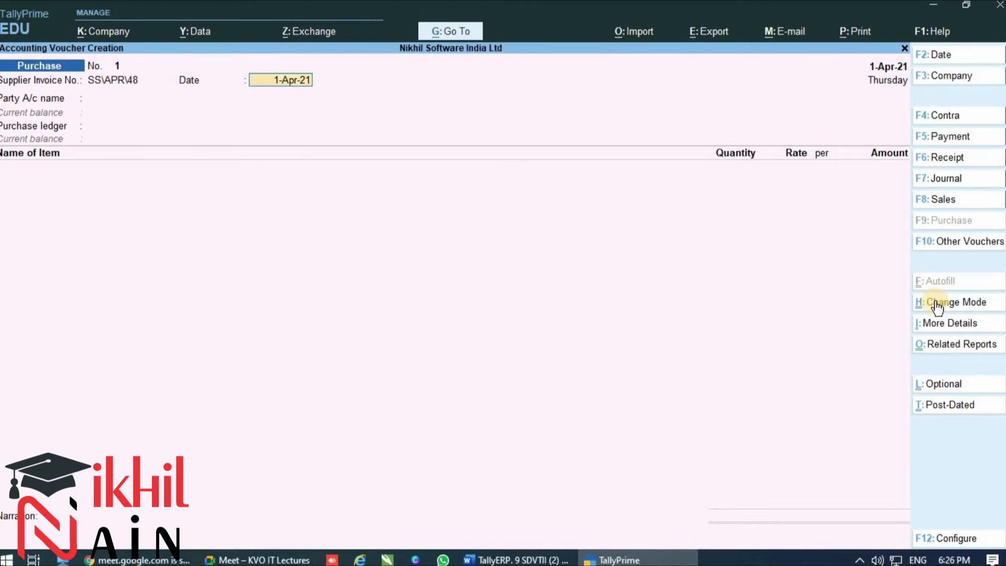
key("Return")
type("SO")
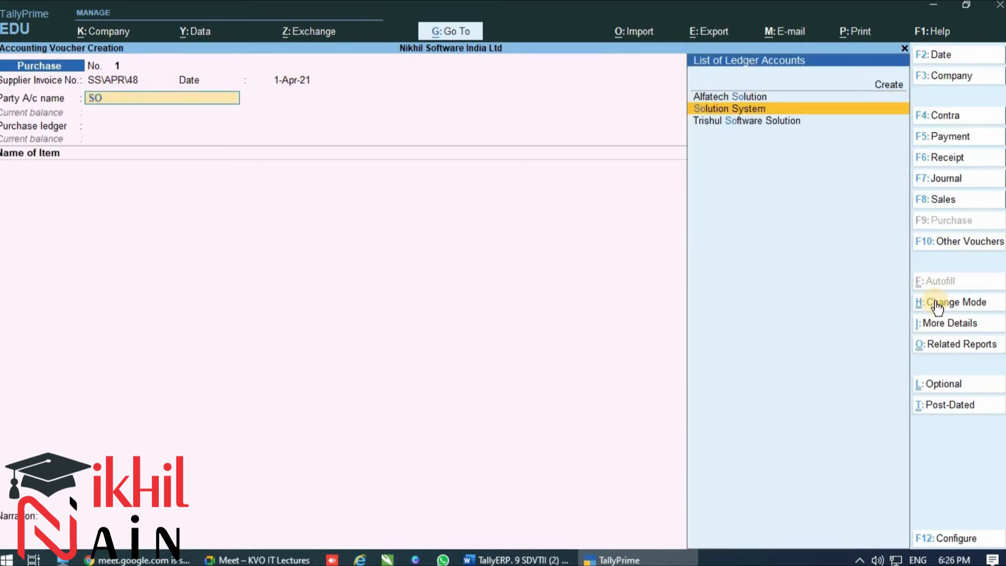
key("Return")
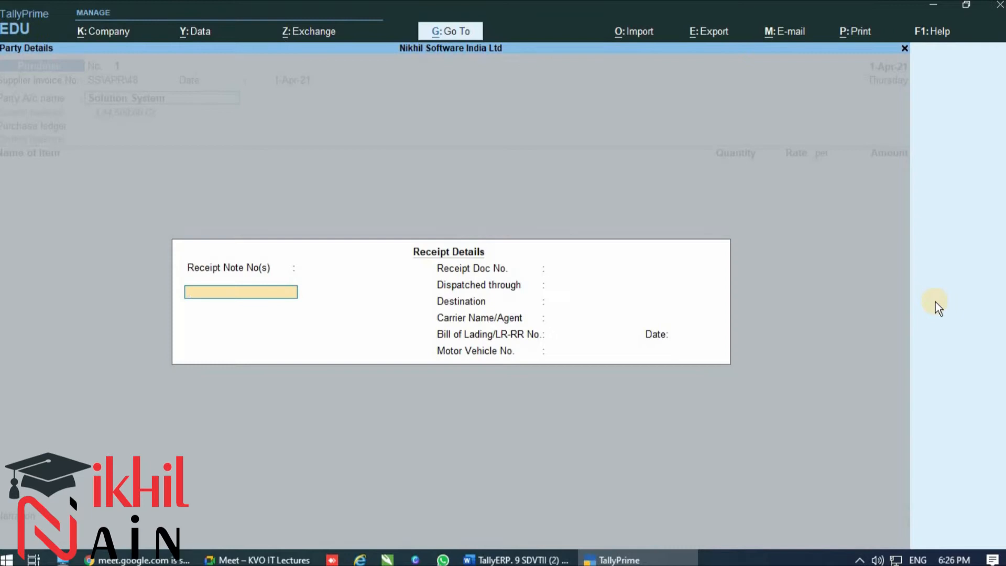
Leave all receipt details blank and accept the default party details for Solution System
key("Return")
key("Return")
key("Return")
key("Return")
key("Return")
key("Return")
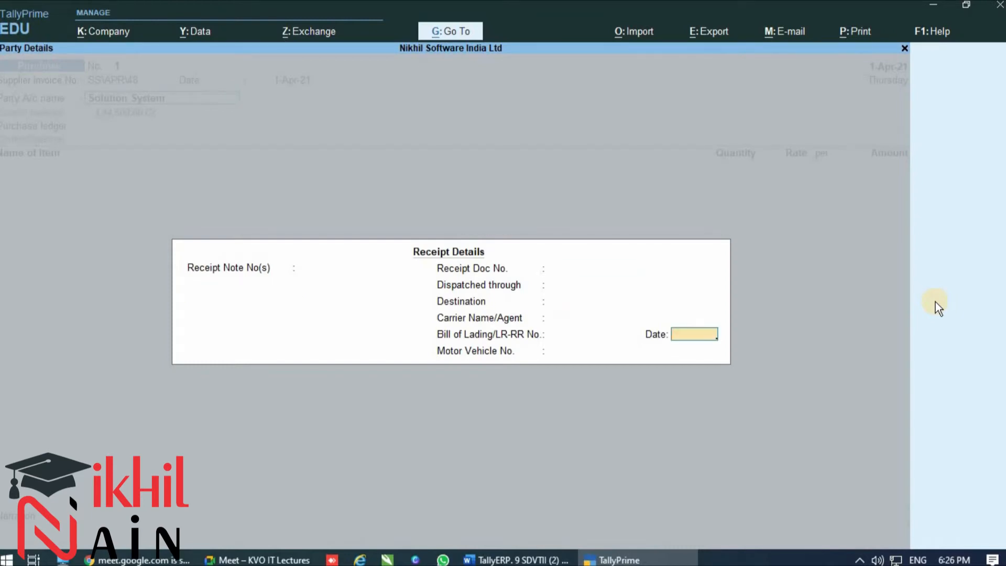
key("Return")
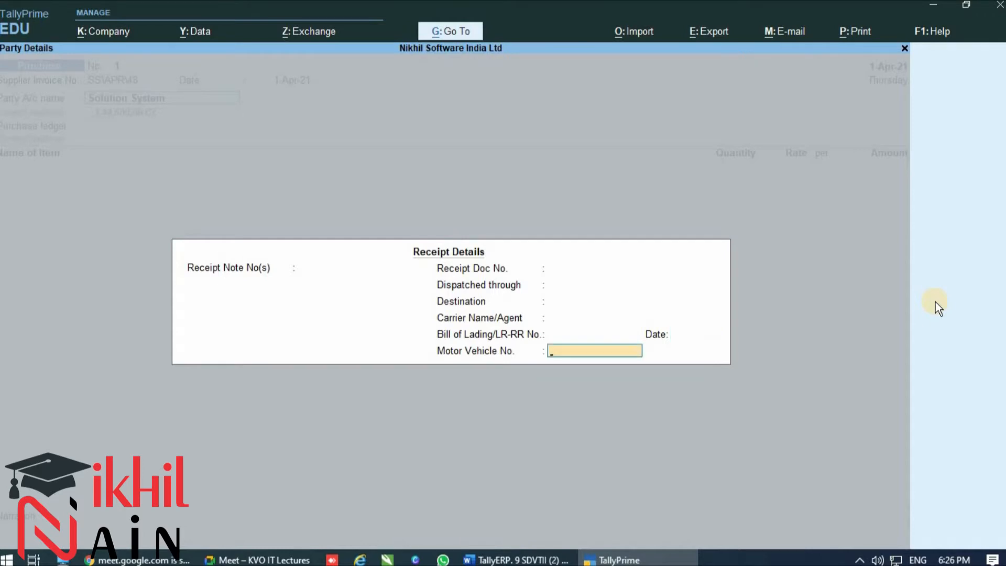
key("Return")
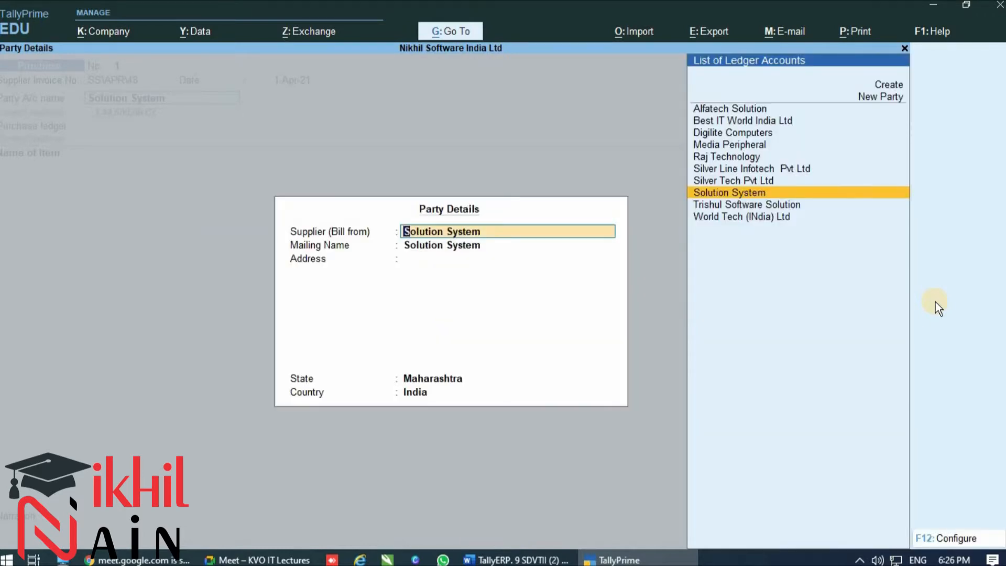
key("Return")
key("Return")
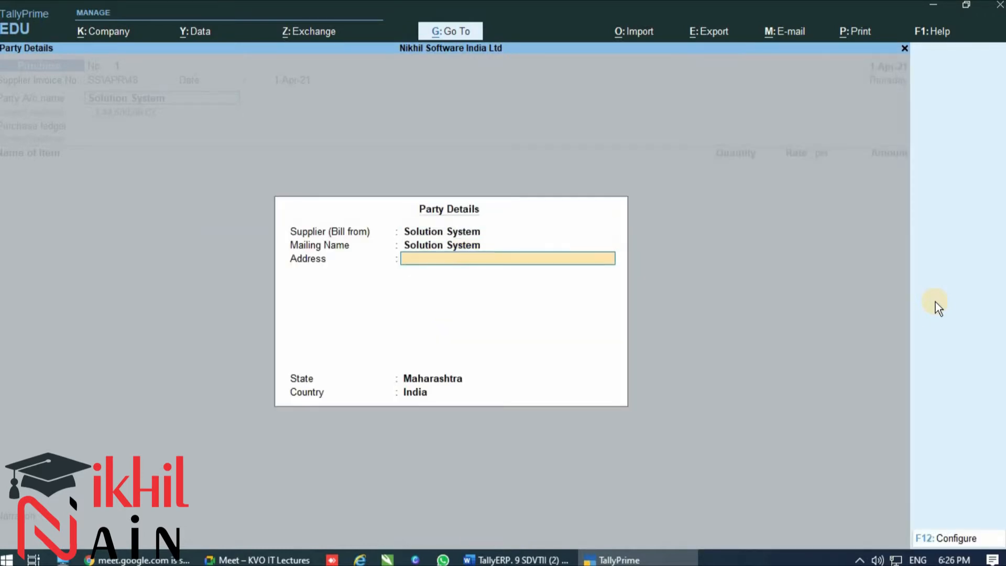
key("Return")
key("Return")
key("Return")
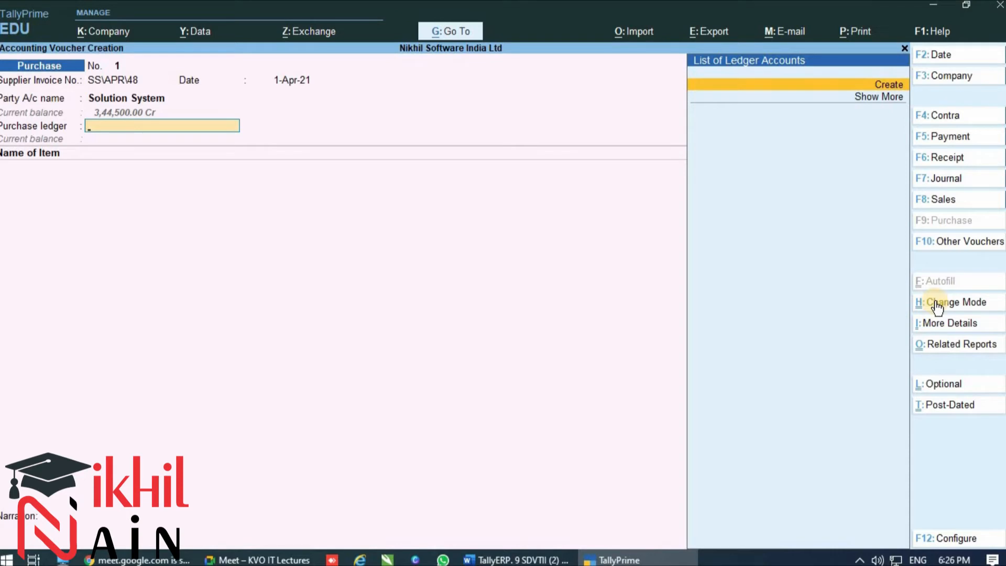
Create a new purchase ledger named PURCHASE A\C under the Purchase Accounts group from within the voucher
key("Down")
key("Up")
key("Return")
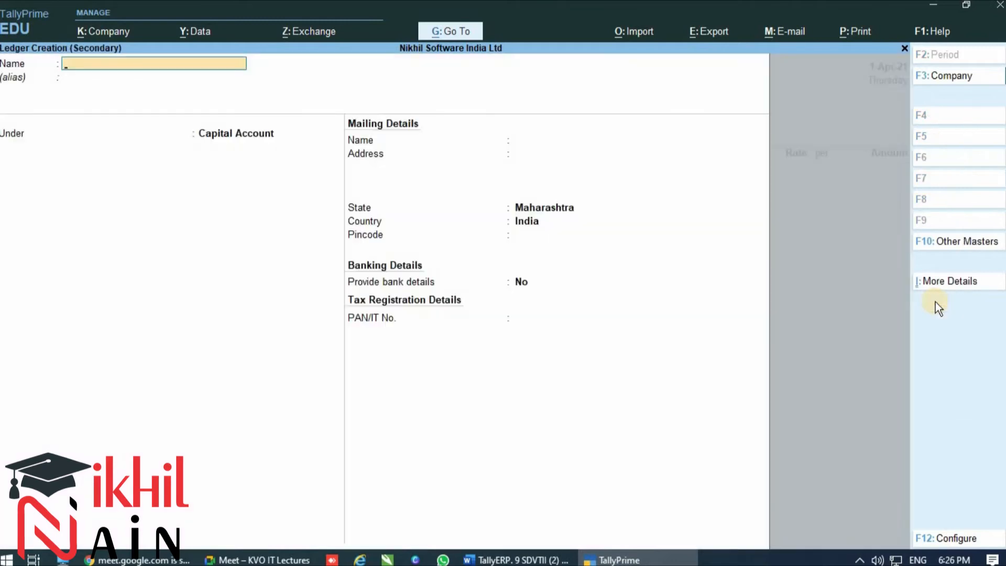
type("PURCHASE a\\c")
key("Return")
key("Return")
type("Pur")
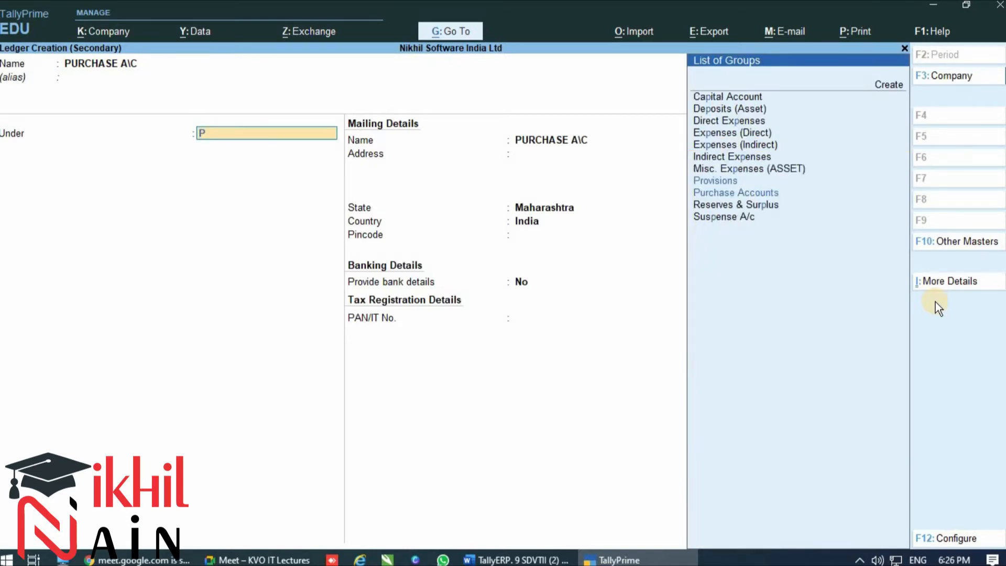
key("Return")
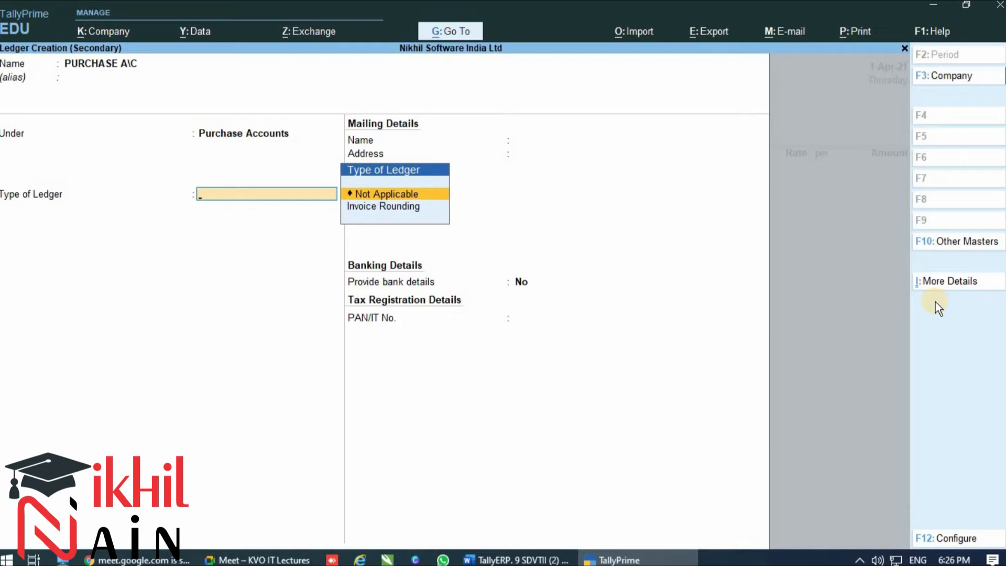
Set the PURCHASE A\C ledger's type to Invoice Rounding with Normal Rounding as its method
key("Down")
key("Return")
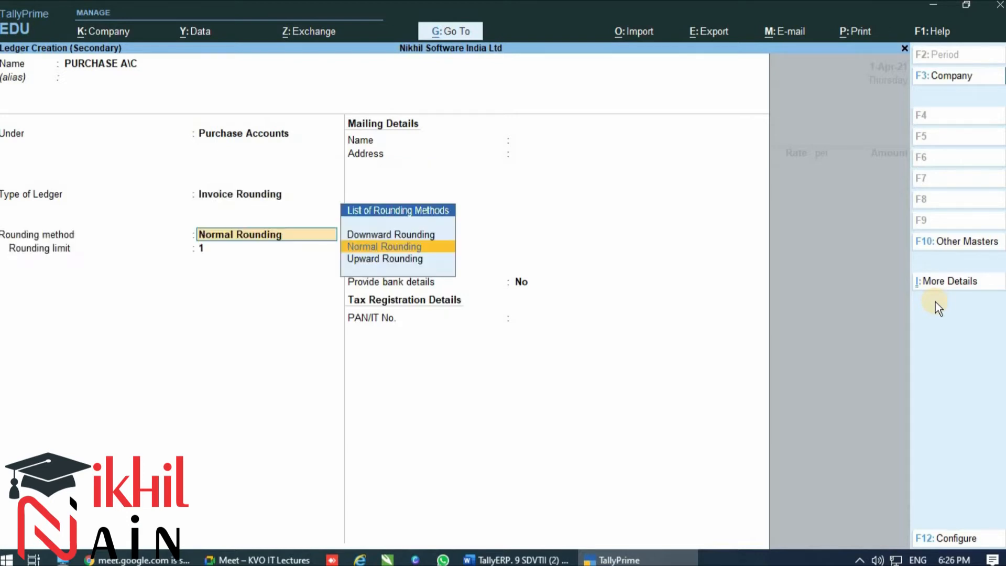
key("Return")
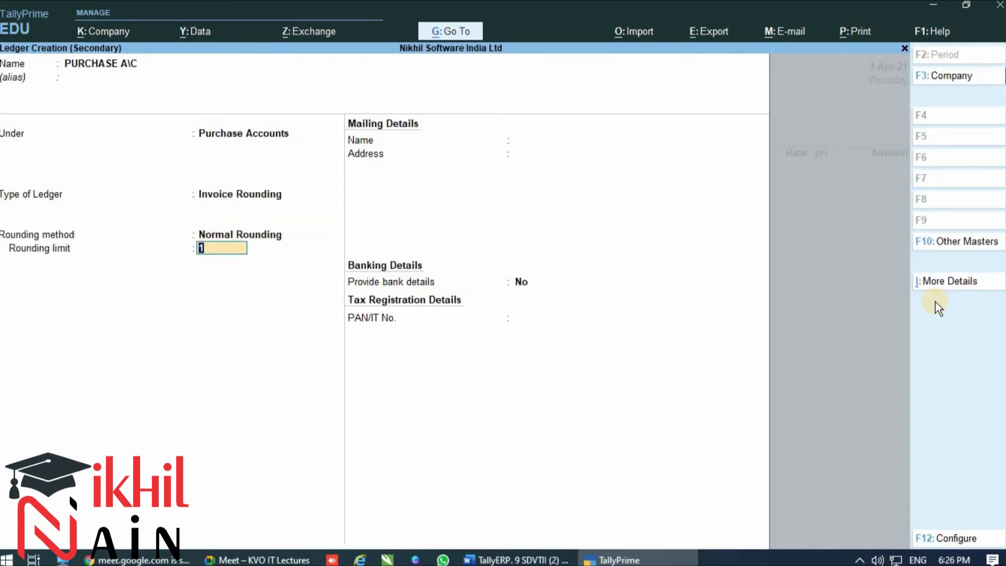
Compare the downward, normal and upward rounding methods, and accept Normal Rounding with a rounding limit of 1
key("Up")
key("Up")
key("Down")
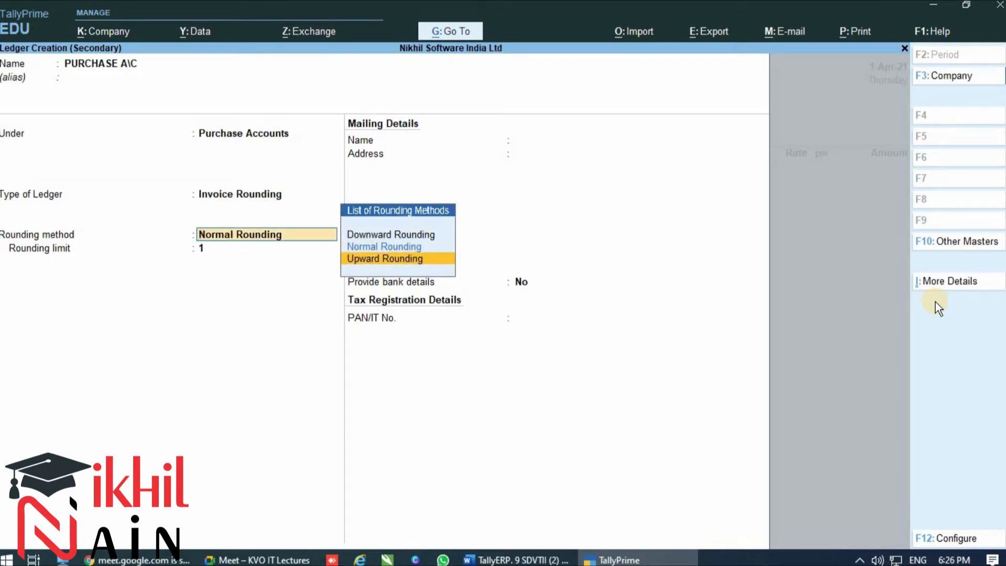
key("Up")
key("Up")
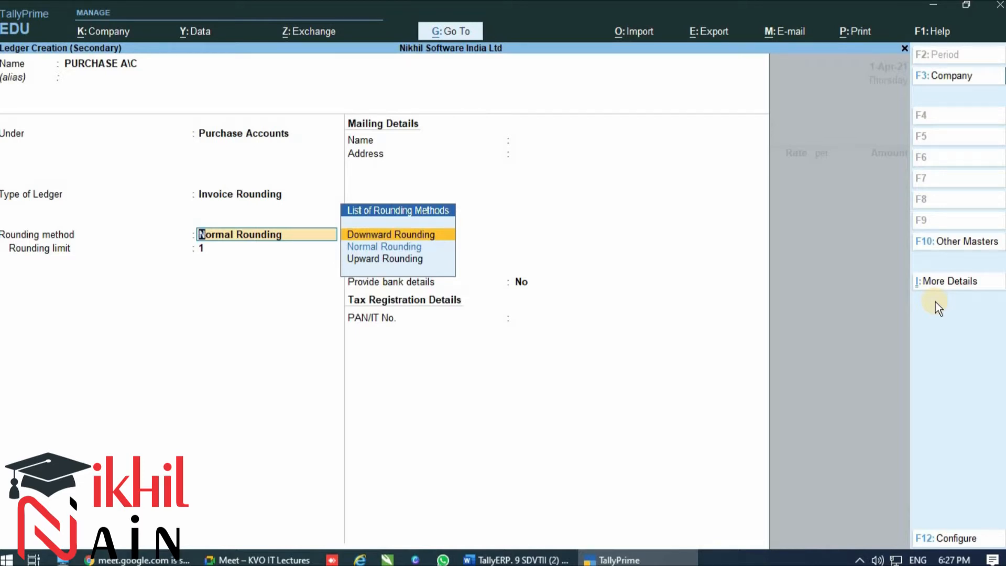
key("Down")
key("Down")
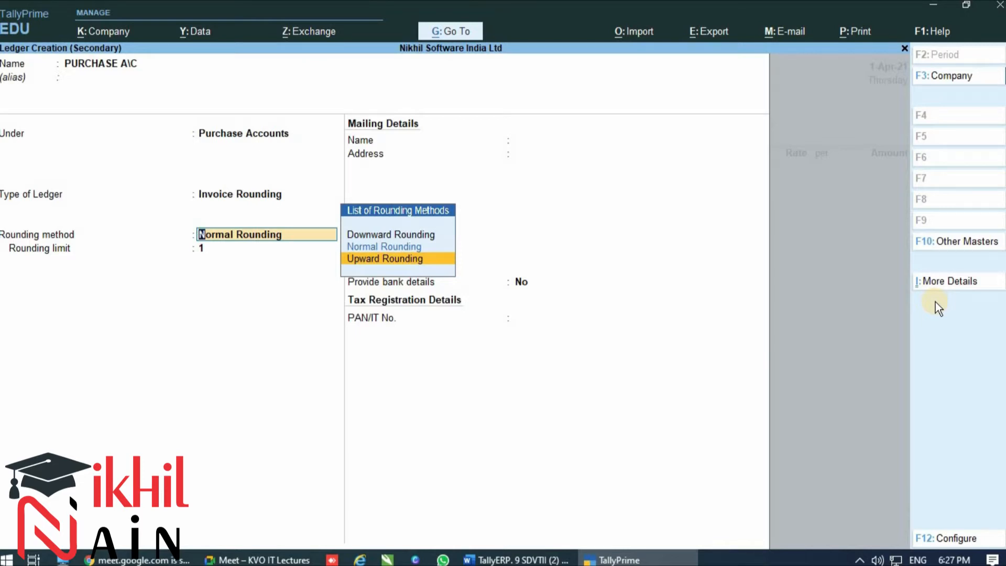
key("Up")
key("Up")
key("Down")
key("Down")
key("Up")
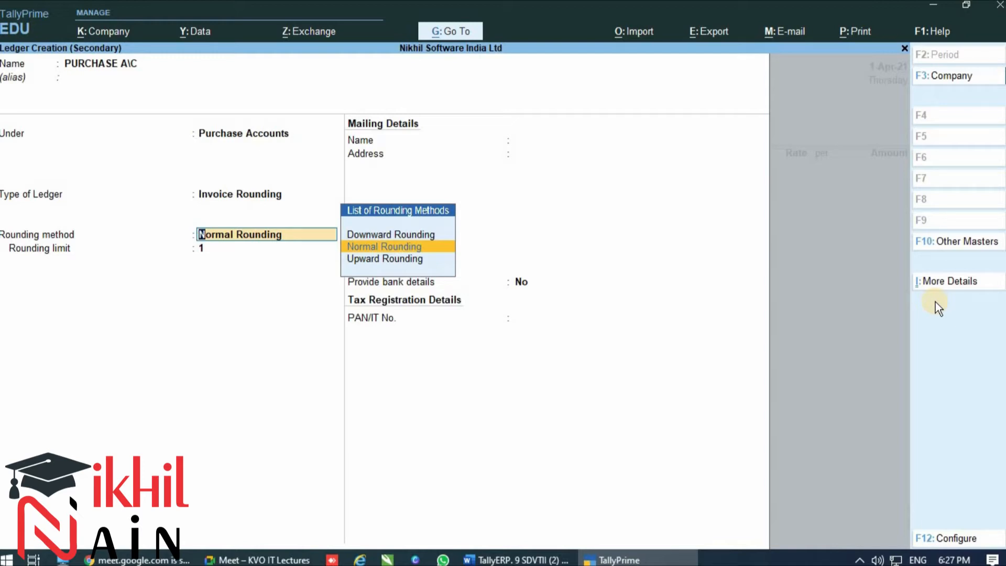
key("Return")
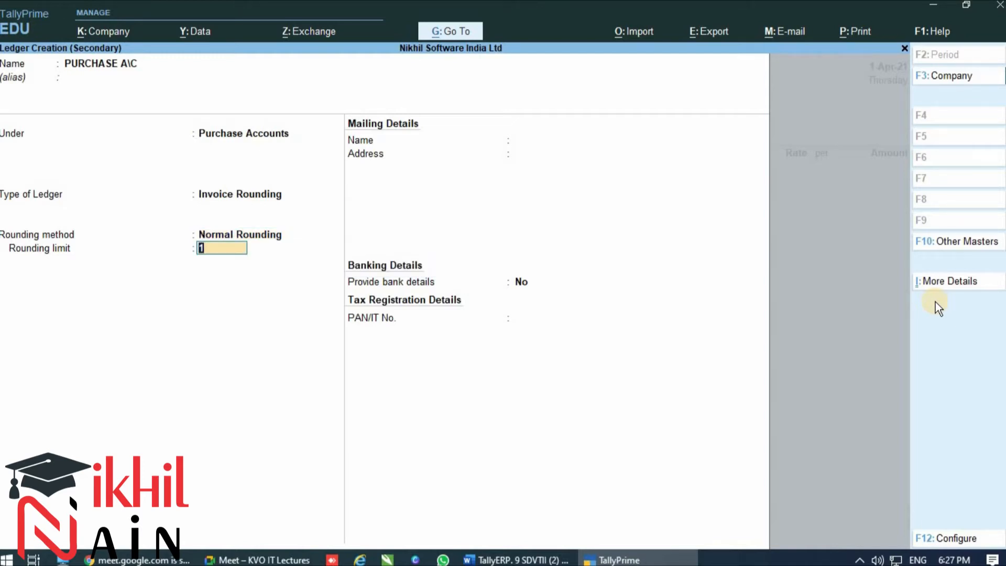
key("Return")
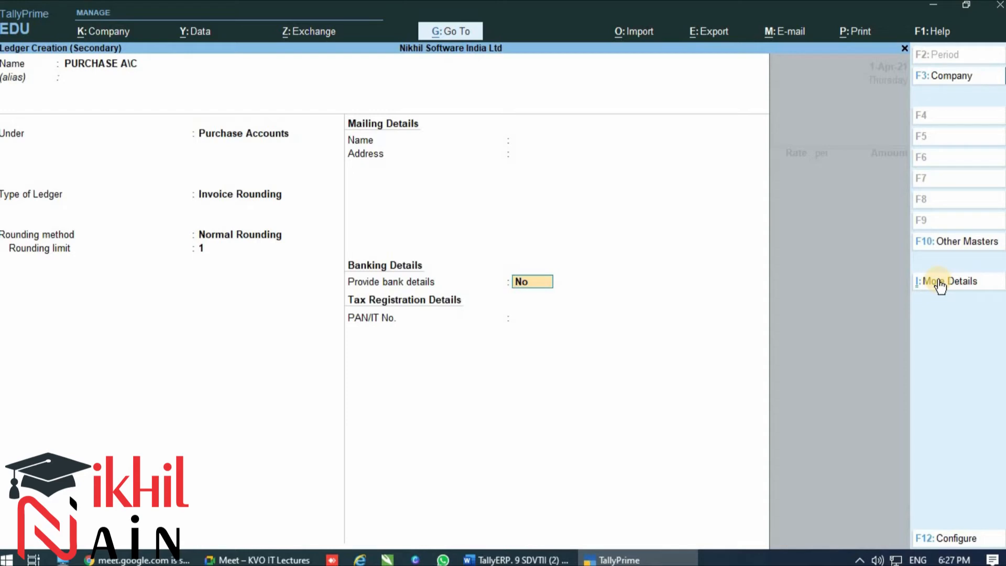
Accept No for bill-by-bill balances and Yes for inventory values affected in the ledger's additional details, and save the ledger without bank details
left_click(940, 284)
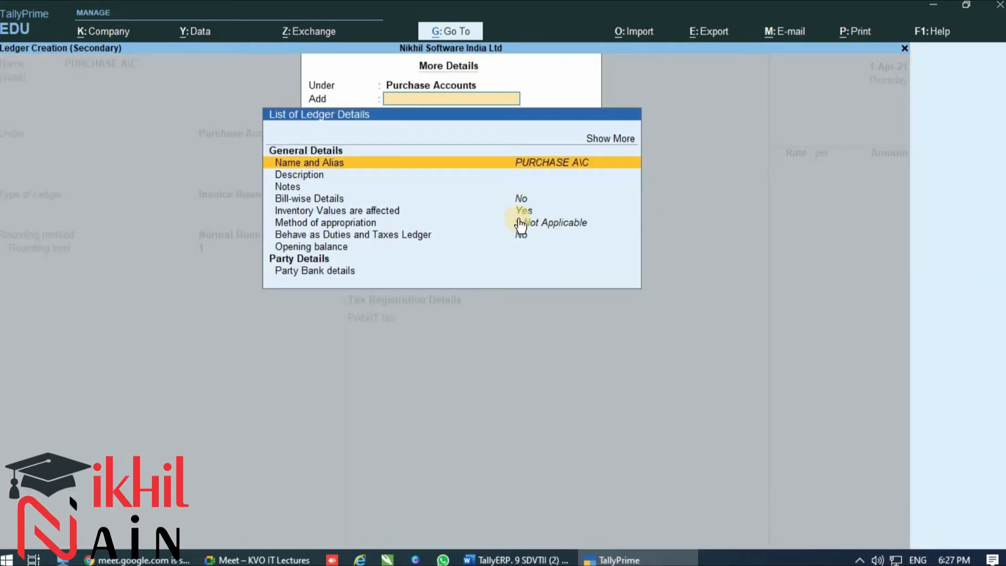
left_click(555, 211)
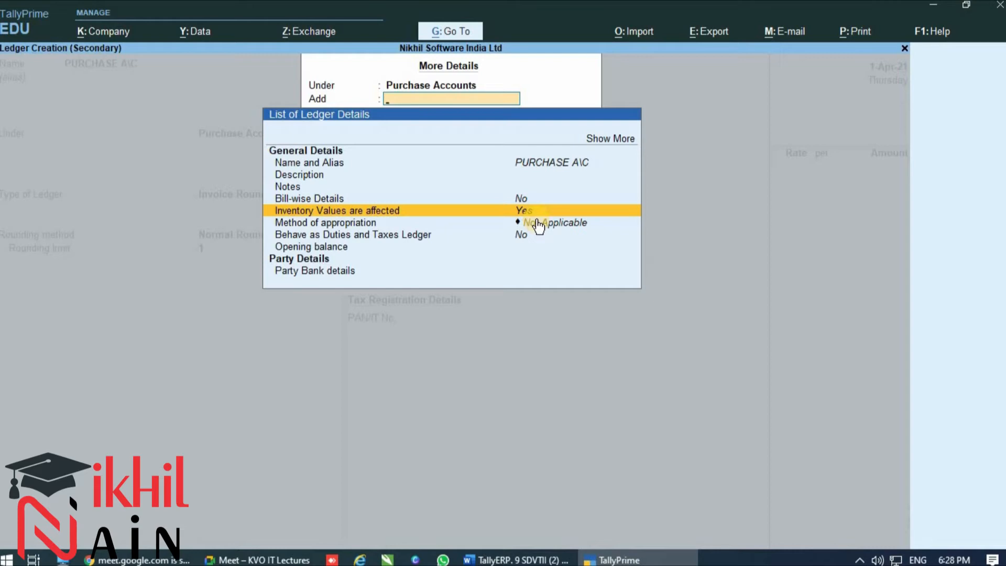
key("Return")
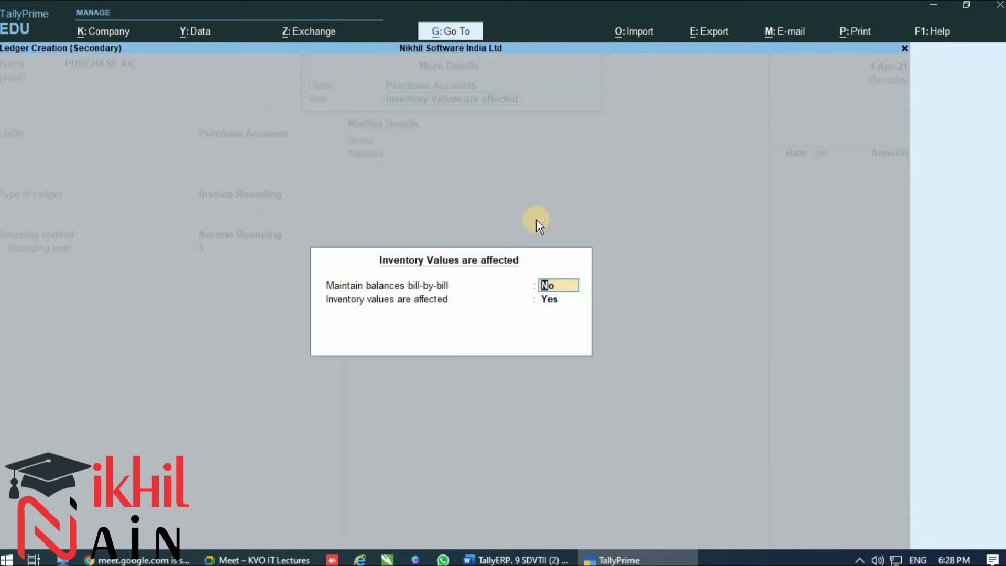
key("Return")
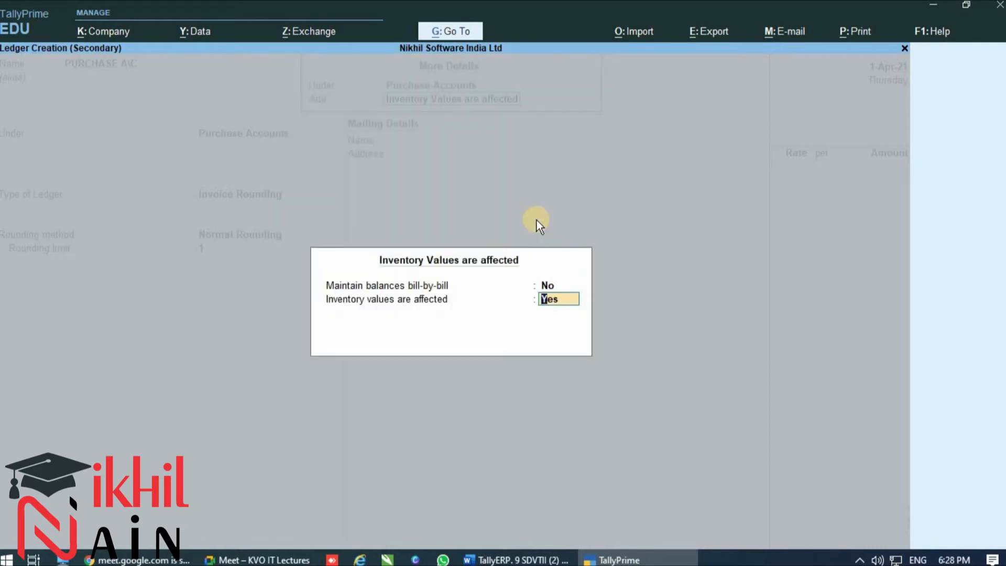
key("Up")
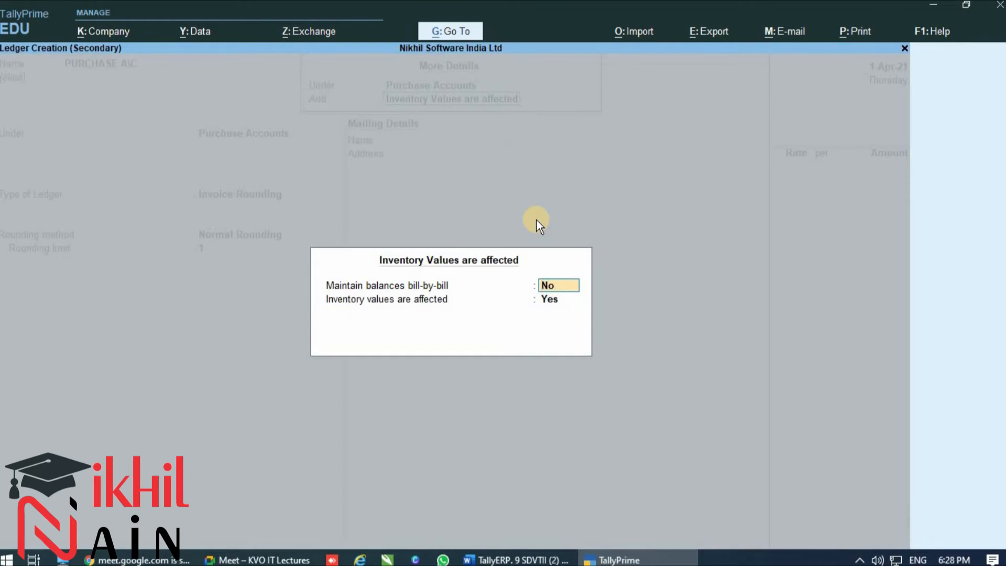
key("Return")
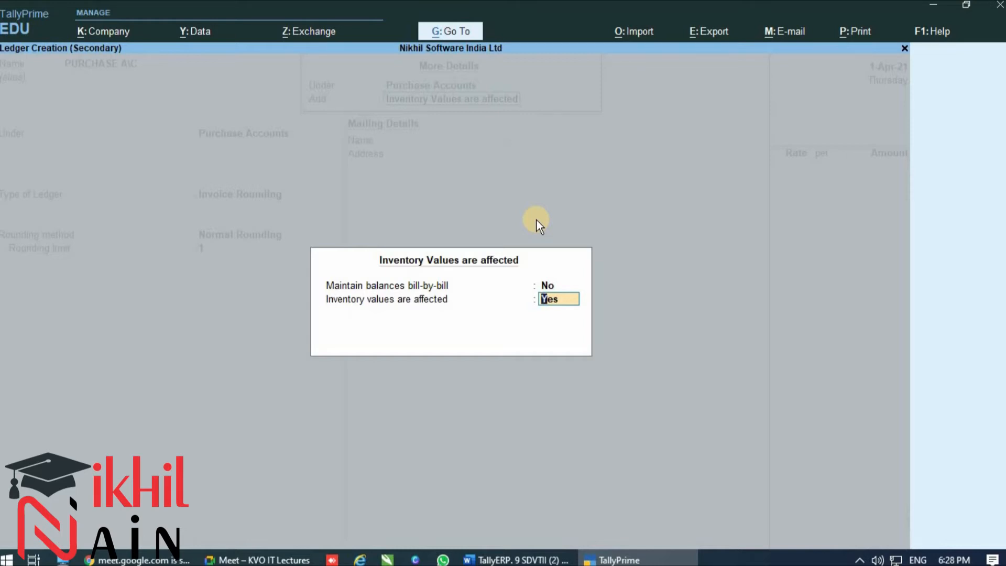
key("Up")
key("Return")
key("Return")
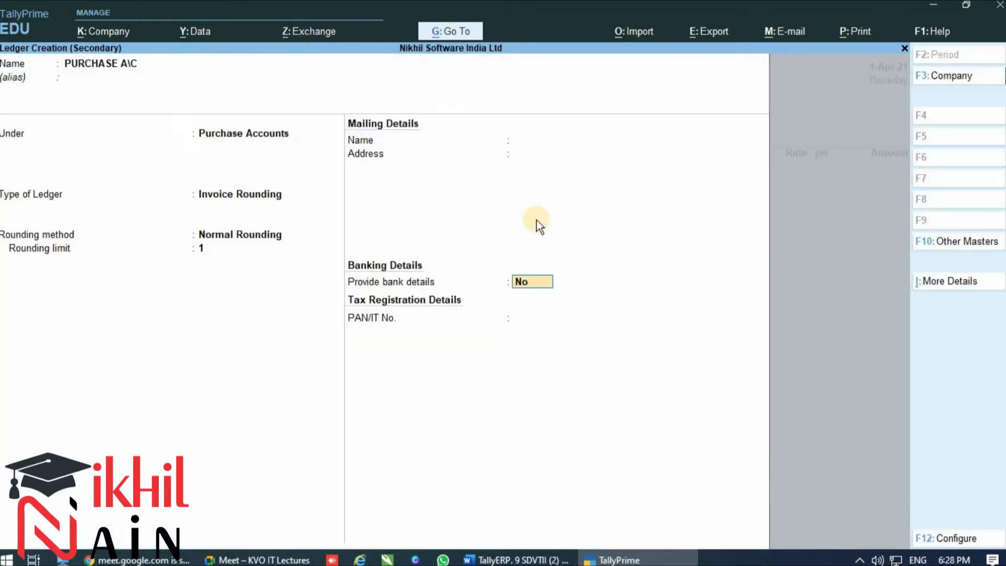
key("Return")
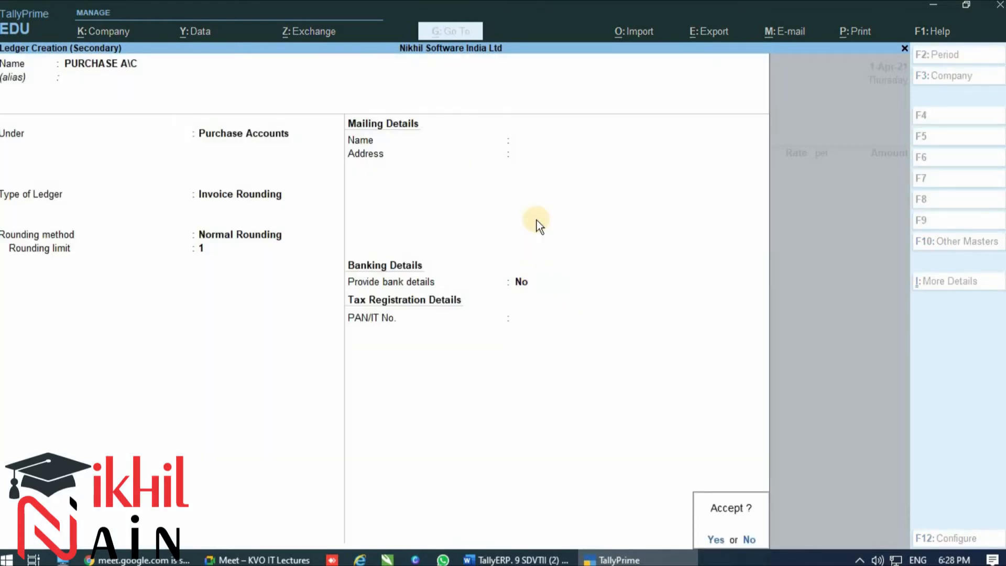
key("Return")
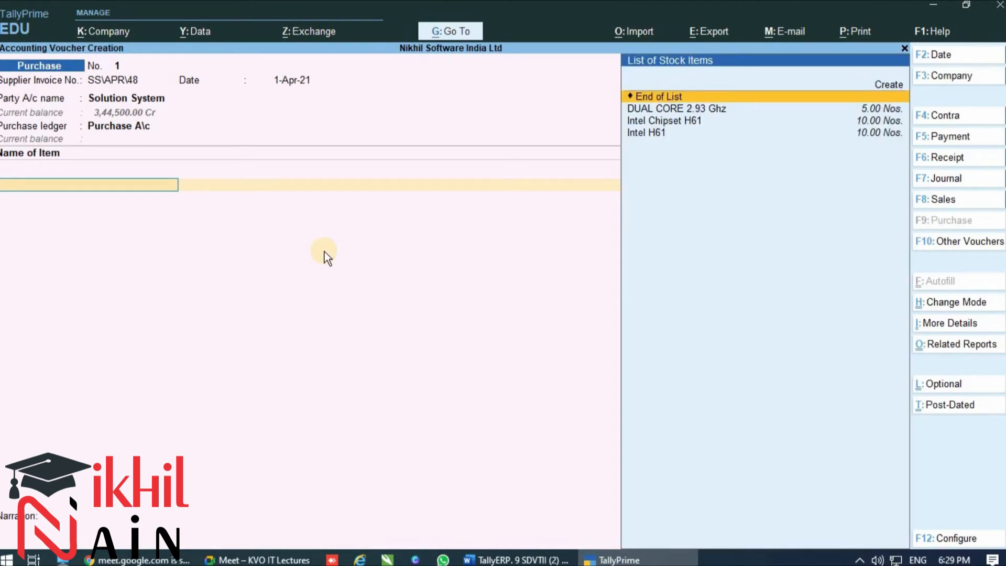
Add the stock item Intel H61 to the purchase voucher with a quantity of 10 Nos. at a rate of 6,000
key("Down")
key("Down")
key("Down")
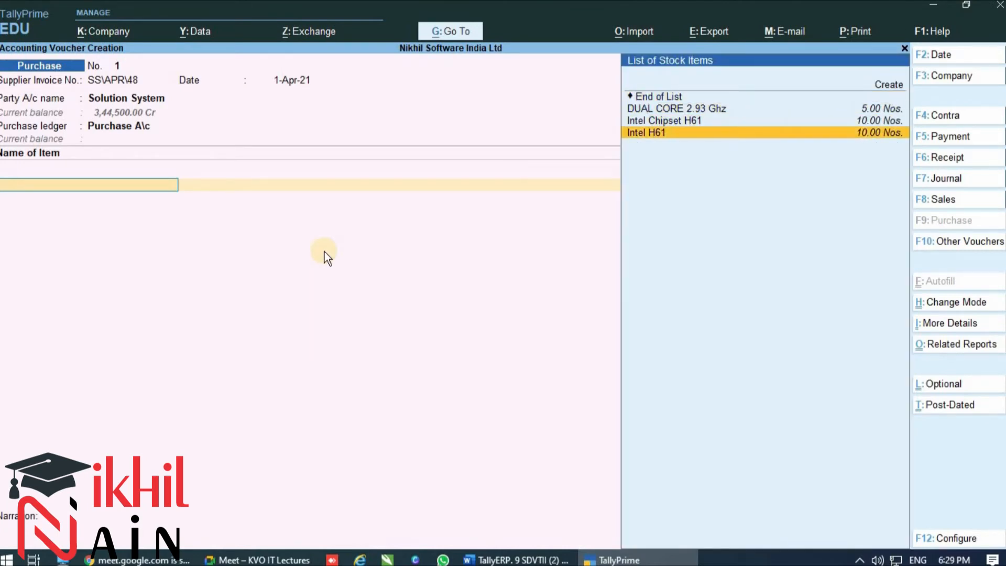
key("Return")
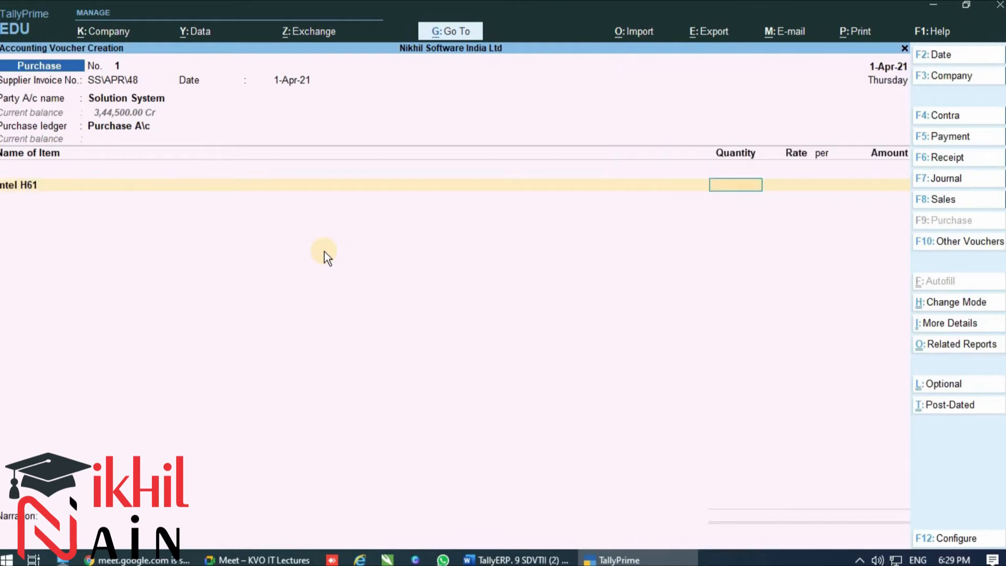
type("10")
key("Return")
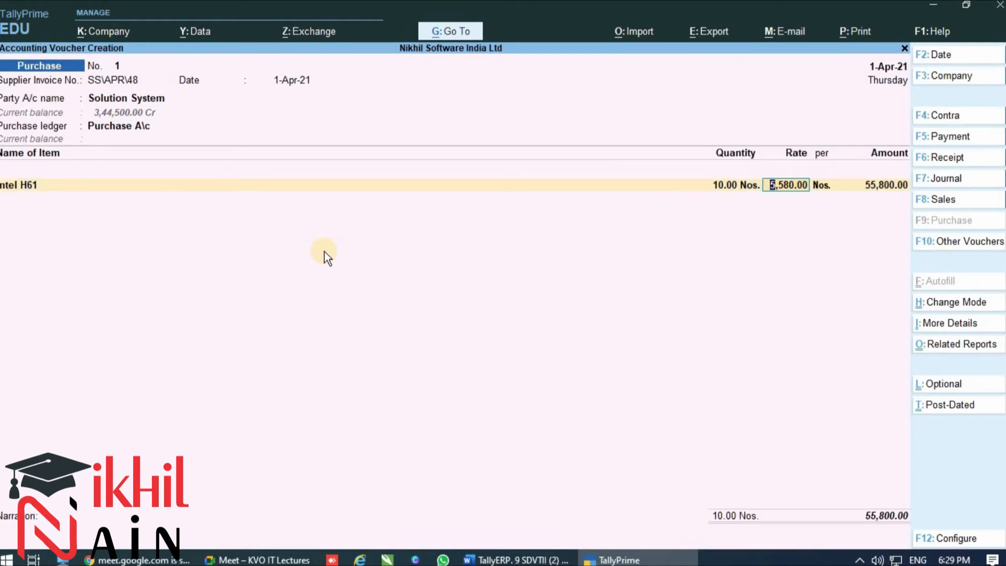
type("6000")
key("Return")
key("Return")
End the item list and allocate the full amount to a New Ref under the supplier invoice number with 30 credit days
key("Return")
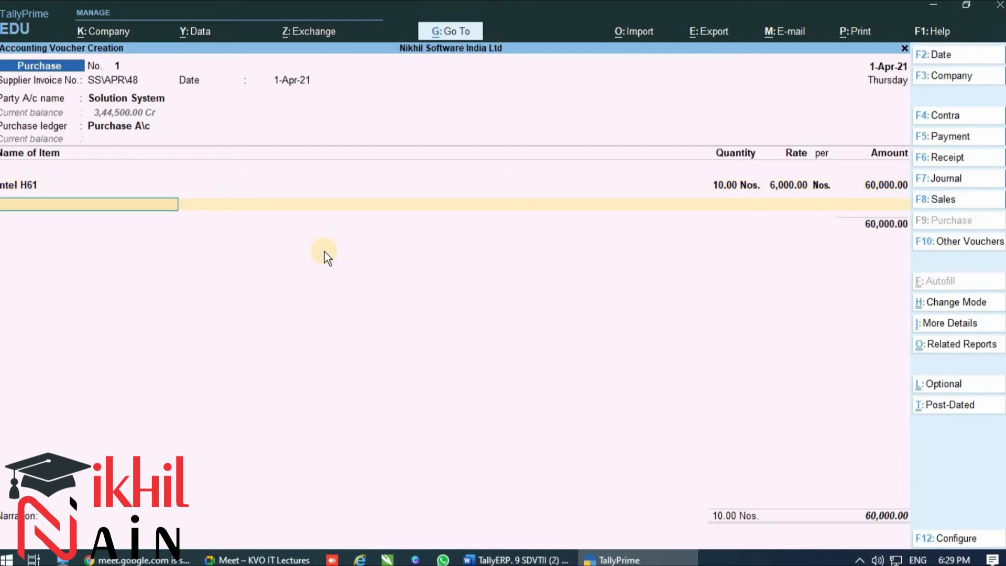
key("Return")
key("Return")
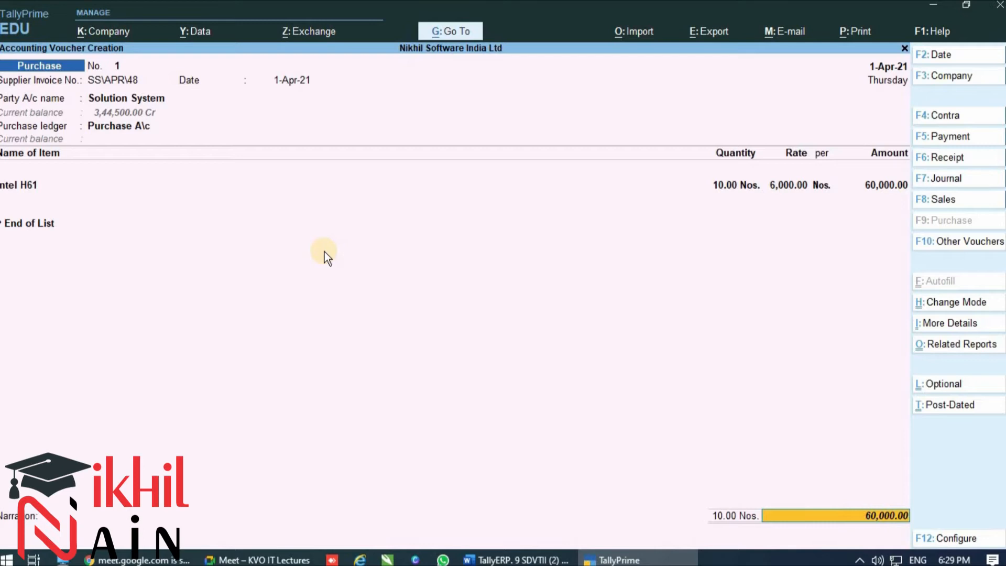
key("Return")
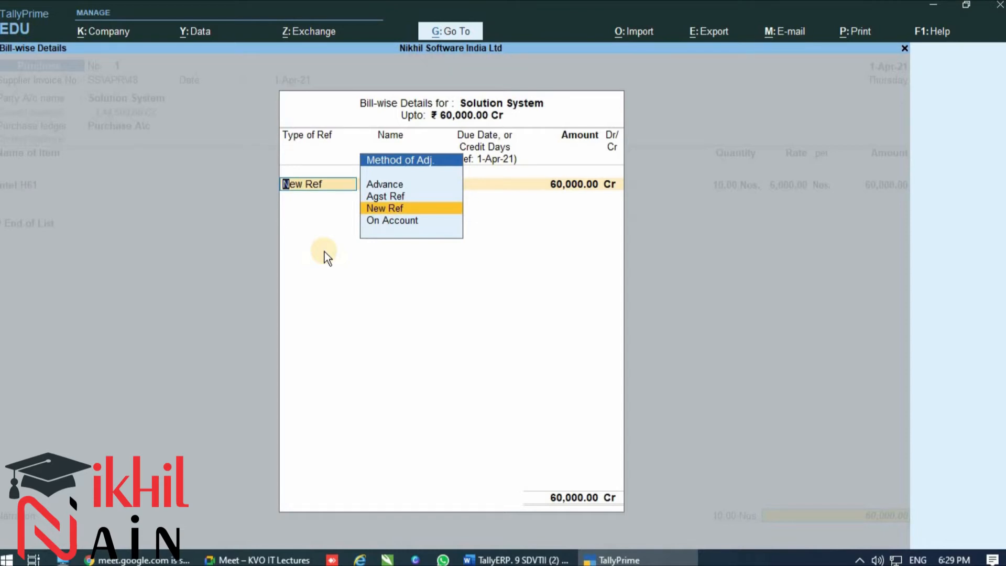
key("Return")
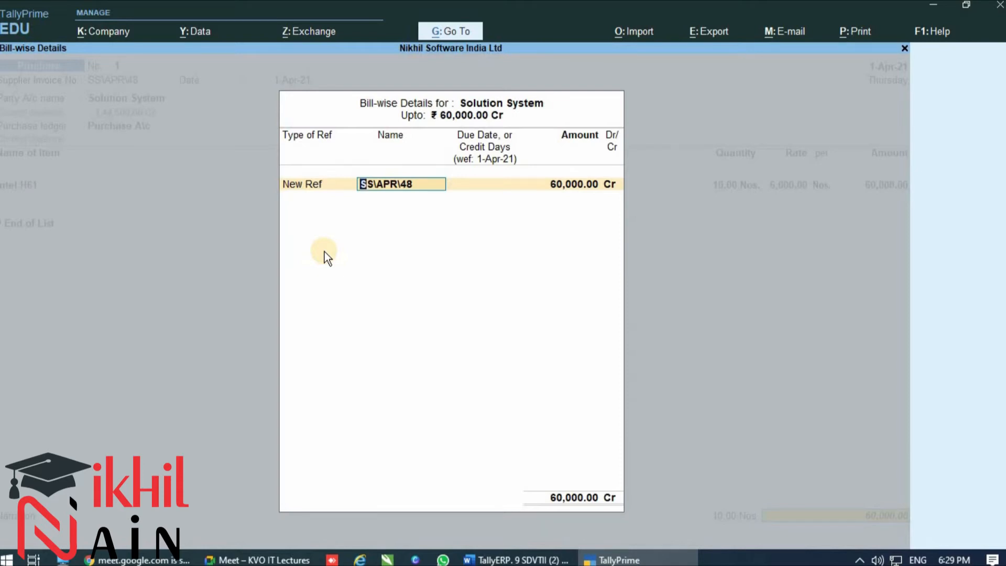
key("Return")
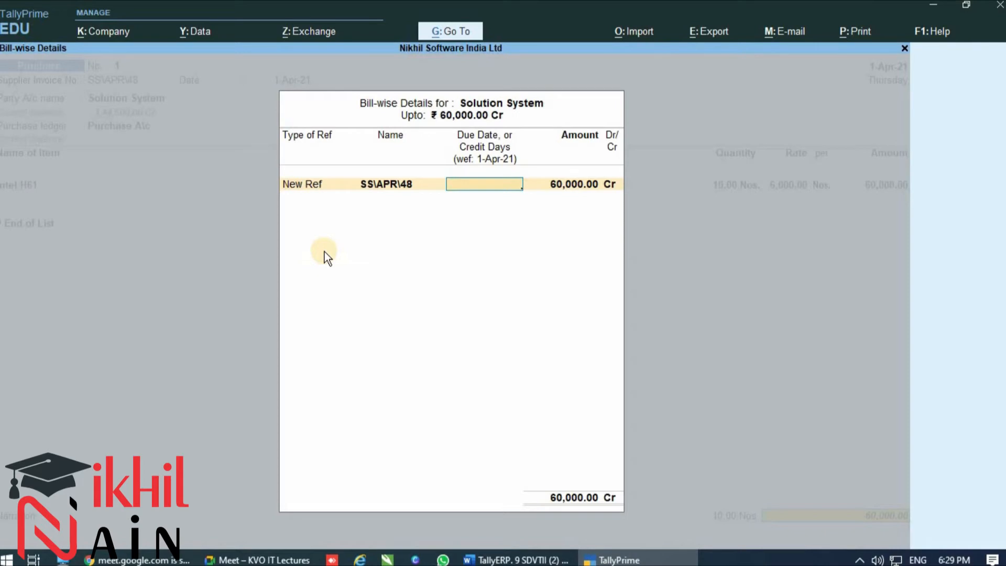
type("30")
key("Return")
key("Return")
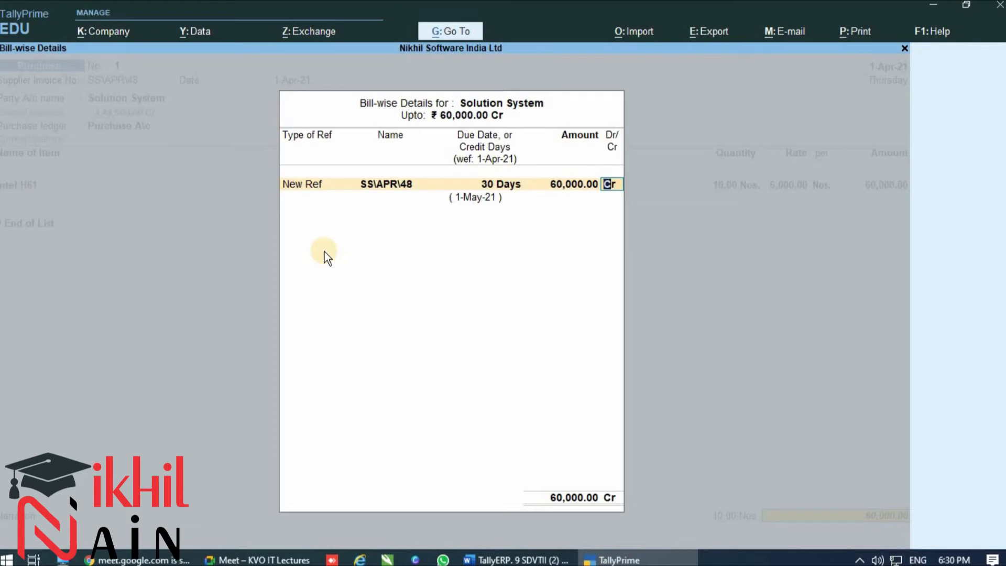
key("Return")
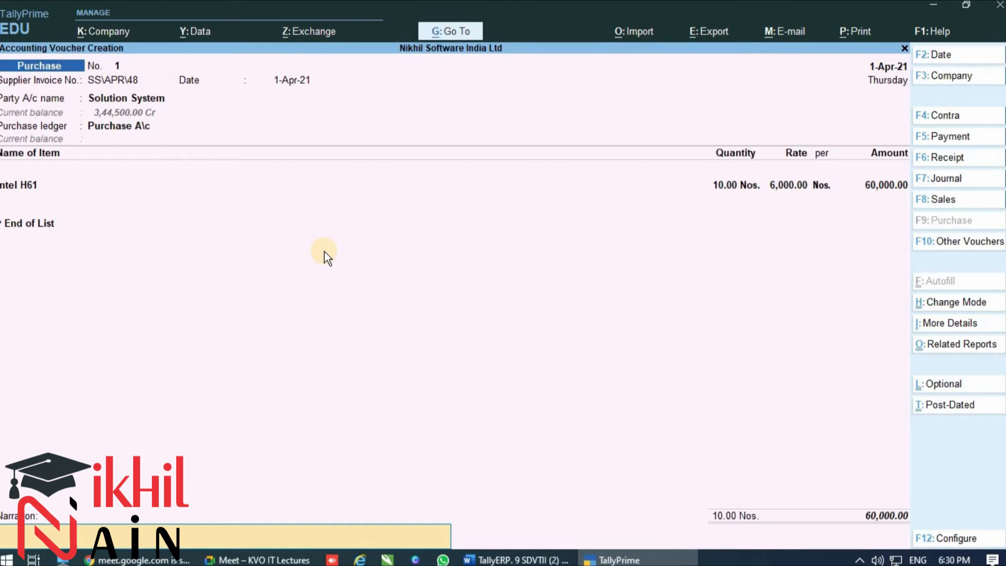
Enter the narration "Being Goods Purchase on credit period of 30 days from Solution system vide bill No" followed by the supplier invoice number
type("BEIN")
key("BackSpace")
key("BackSpace")
key("BackSpace")
key("BackSpace")
type("Being Goods Purchase on credit period of 30 days")
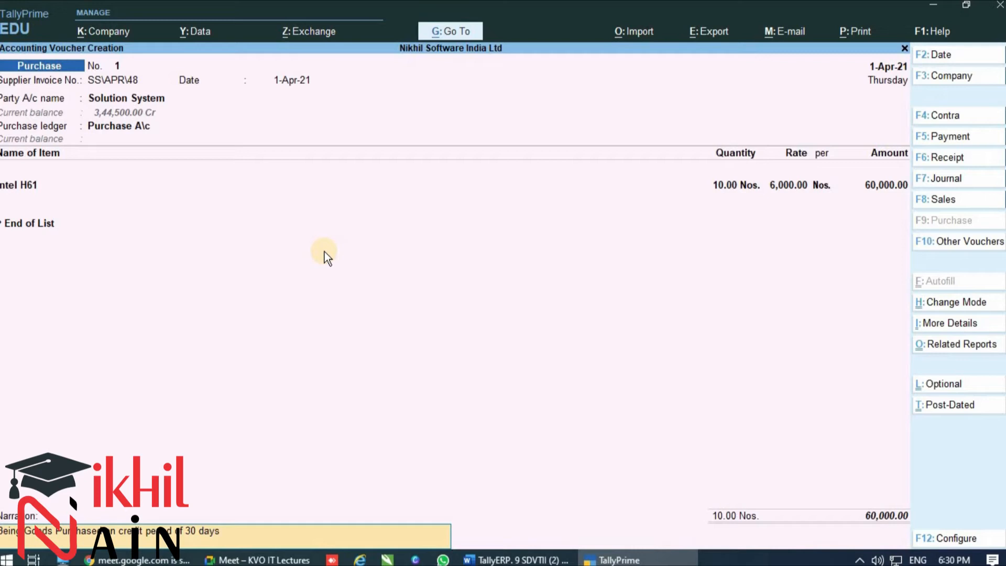
type(" from Solution system vide bi")
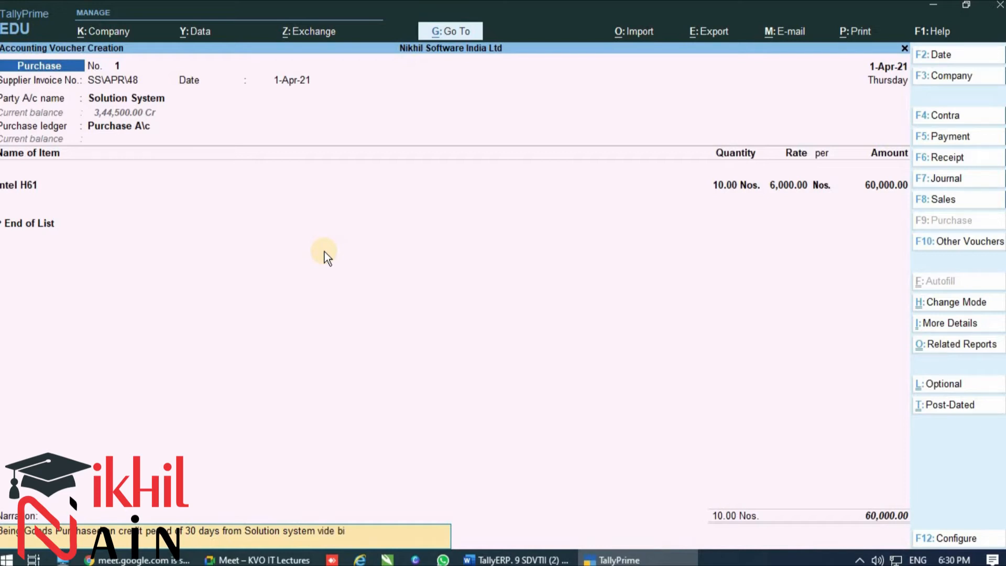
type("ll No SS\\APR\\48")
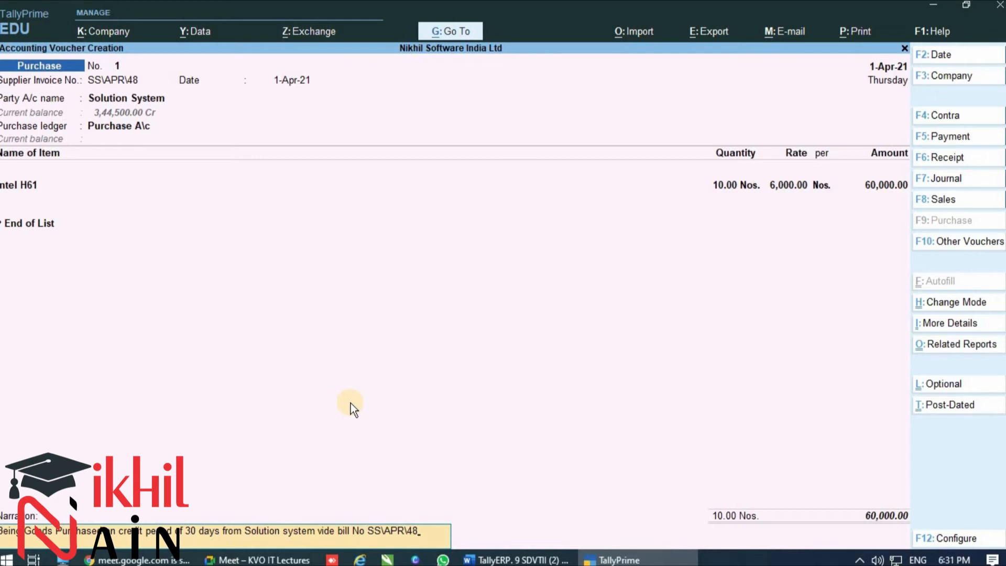
Save the purchase voucher and close voucher creation to return to the Gateway of Tally
key("Return")
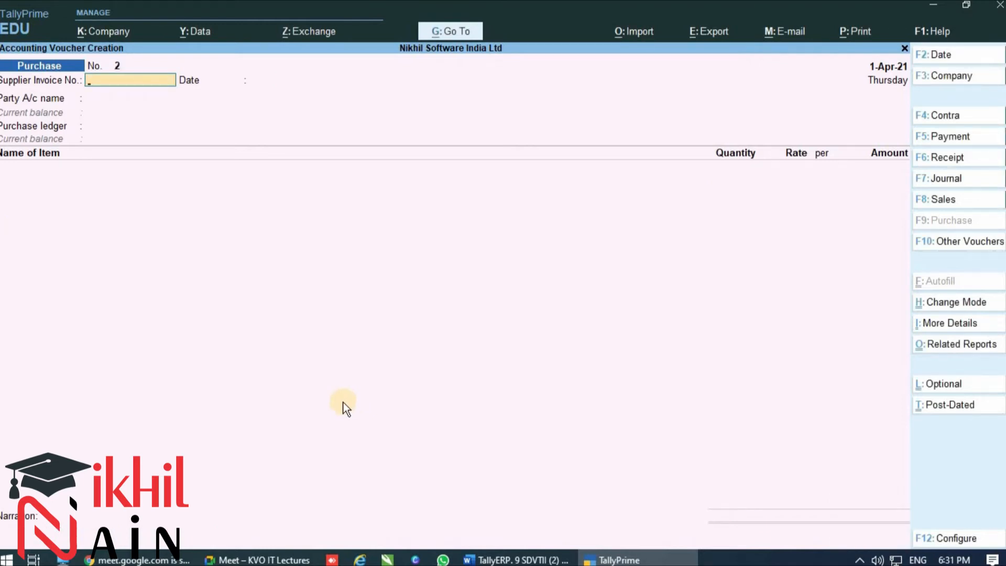
left_click(901, 49)
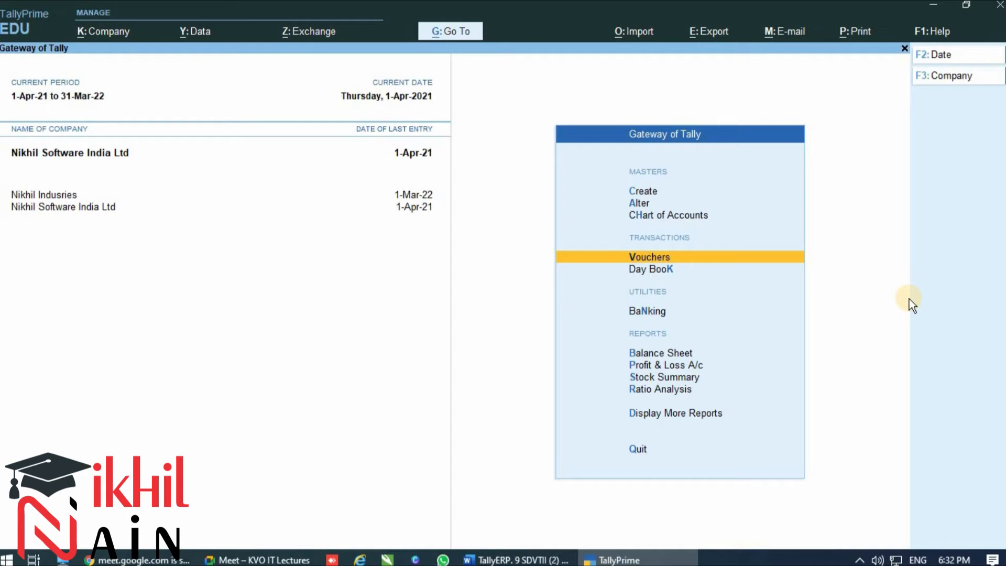
Open a new purchase voucher from the Gateway of Tally and set its date to 1-4
key("Return")
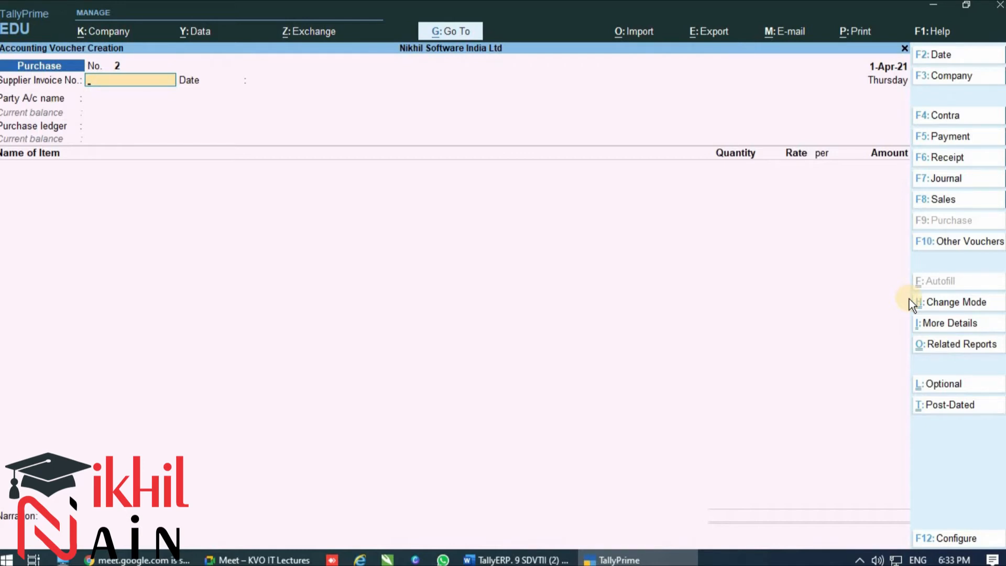
key("F2")
type("1-4")
key("Return")
Change the purchase voucher's mode from Item Invoice to As Voucher
left_click(938, 301)
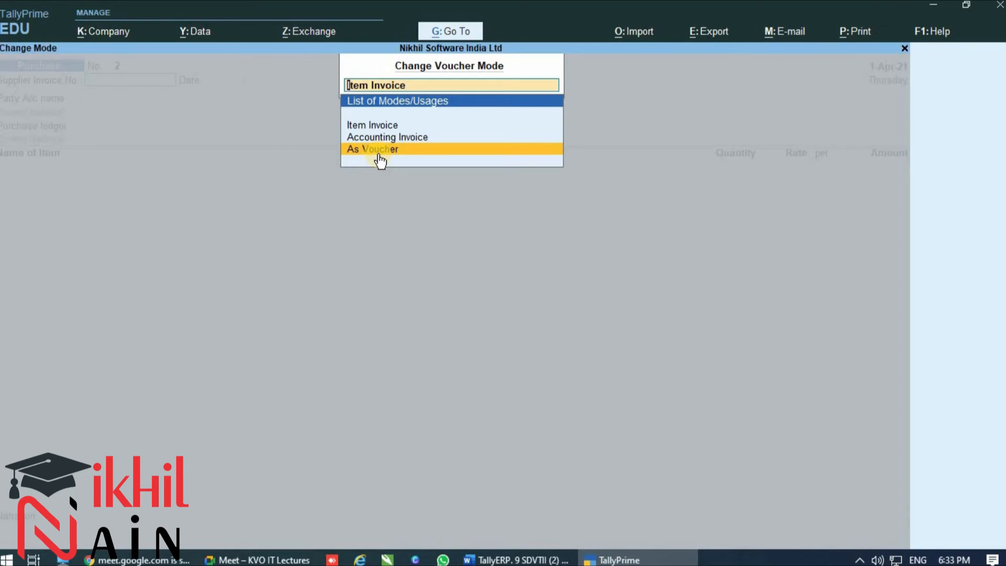
key("Up")
key("Up")
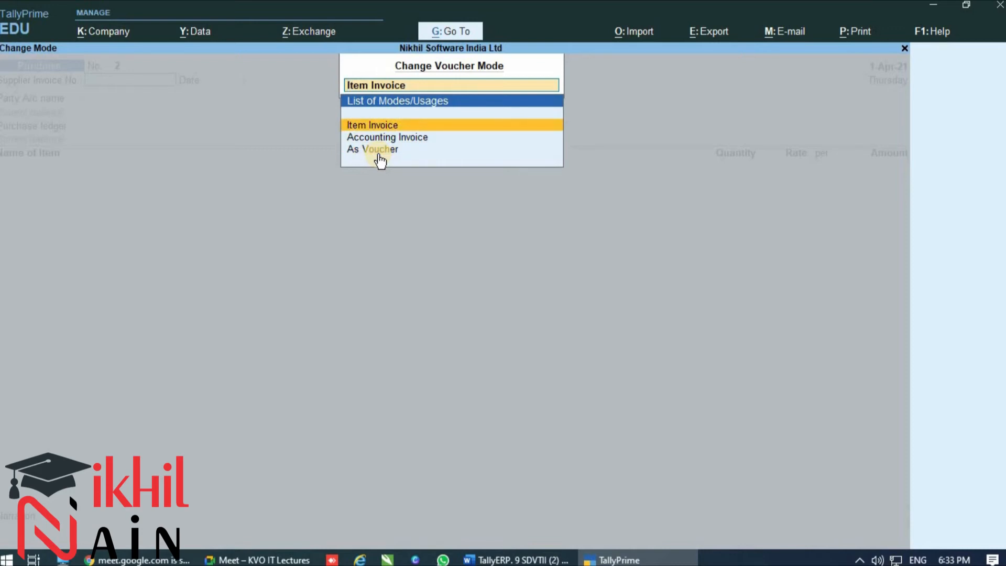
key("Down")
key("Down")
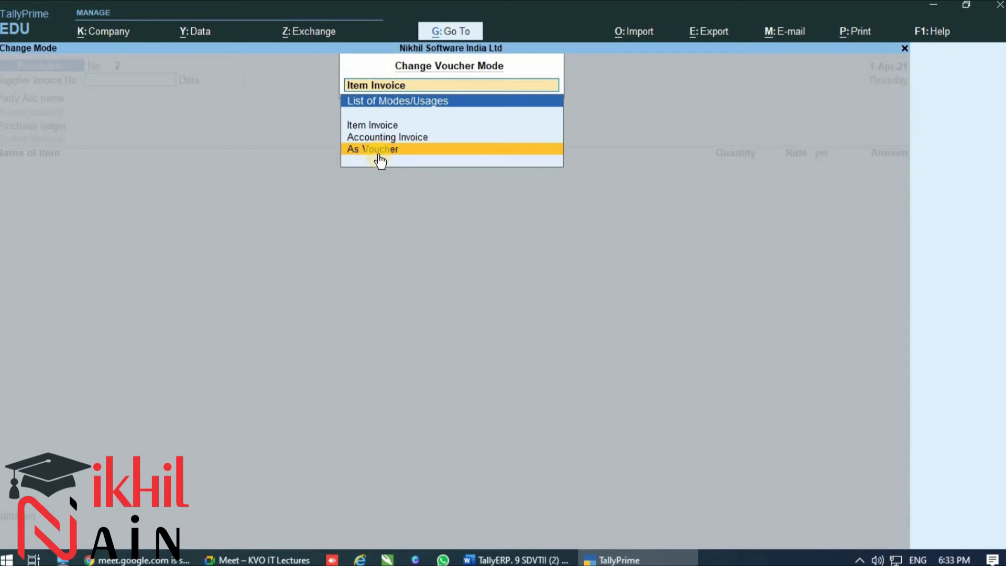
key("Return")
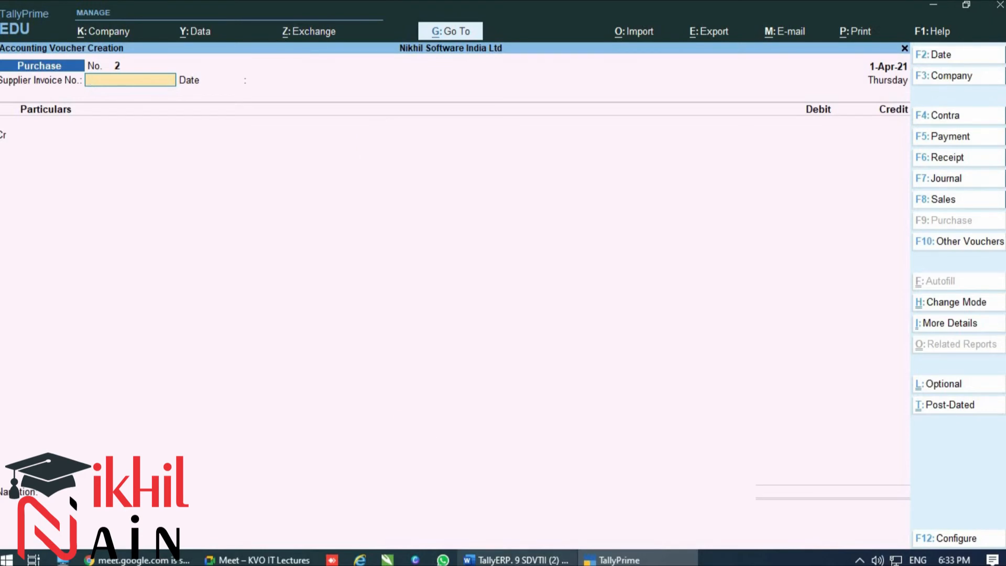
Consult the 02.04.2021 entry in the Word purchase list, and set the TallyPrime voucher date to 2-Apr-21 with its supplier invoice number
left_click(549, 561)
scroll(545, 422, "down", 15)
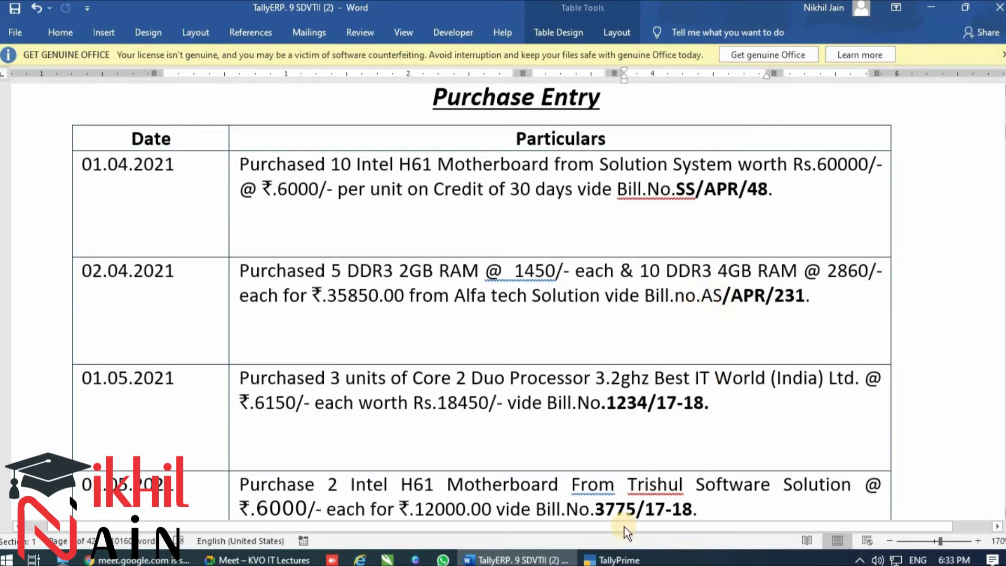
left_click(613, 560)
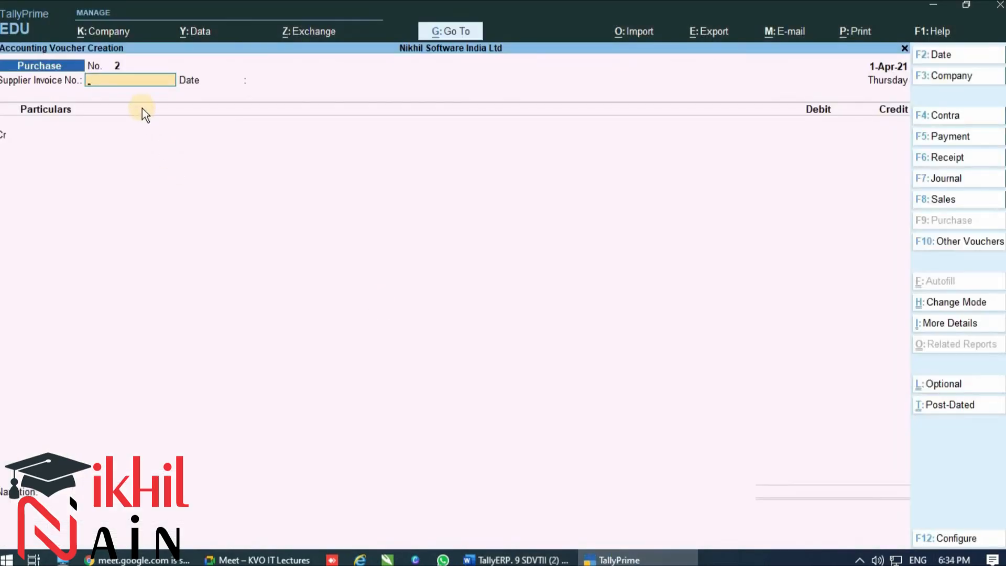
key("F2")
type("2-4-2021")
key("Return")
type("AS\\S")
key("Return")
key("Return")
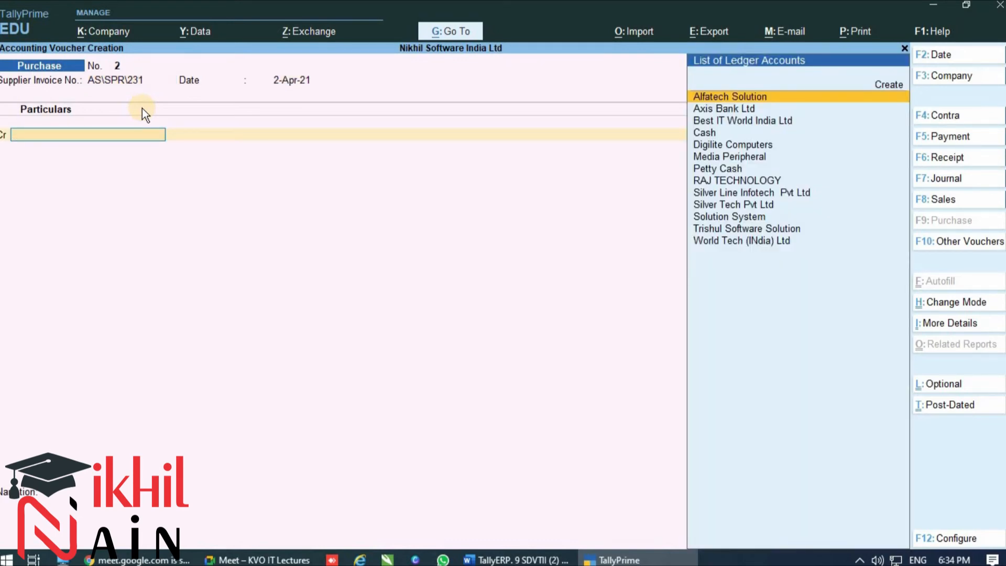
key("Return")
key("Return")
key("Return")
key("Return")
key("Return")
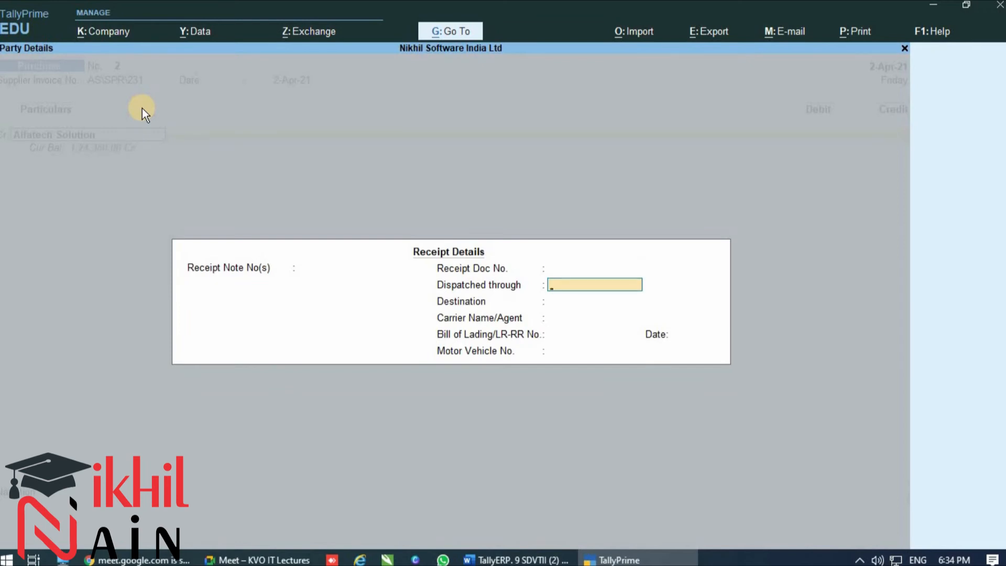
key("Return")
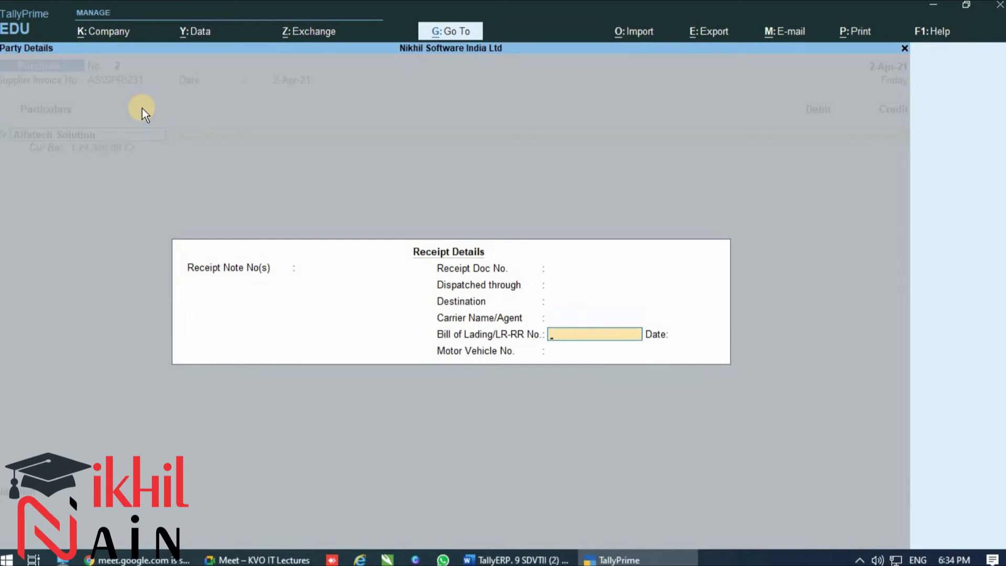
key("BackSpace")
key("BackSpace")
key("BackSpace")
key("BackSpace")
key("BackSpace")
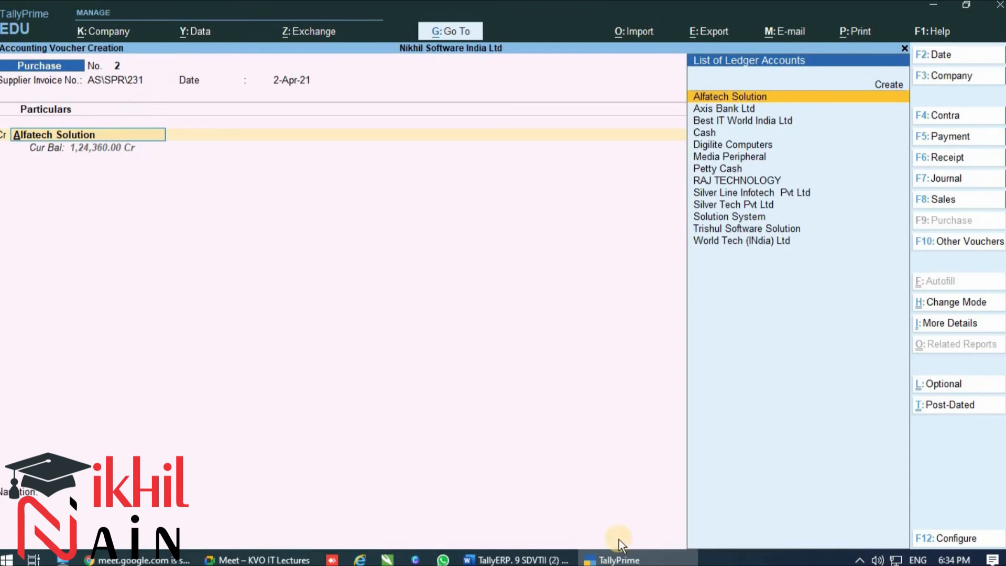
Check the supplier names in the Word purchase list through the 01.03.2022 entry and return to TallyPrime
left_click(586, 523)
scroll(406, 279, "down", 10)
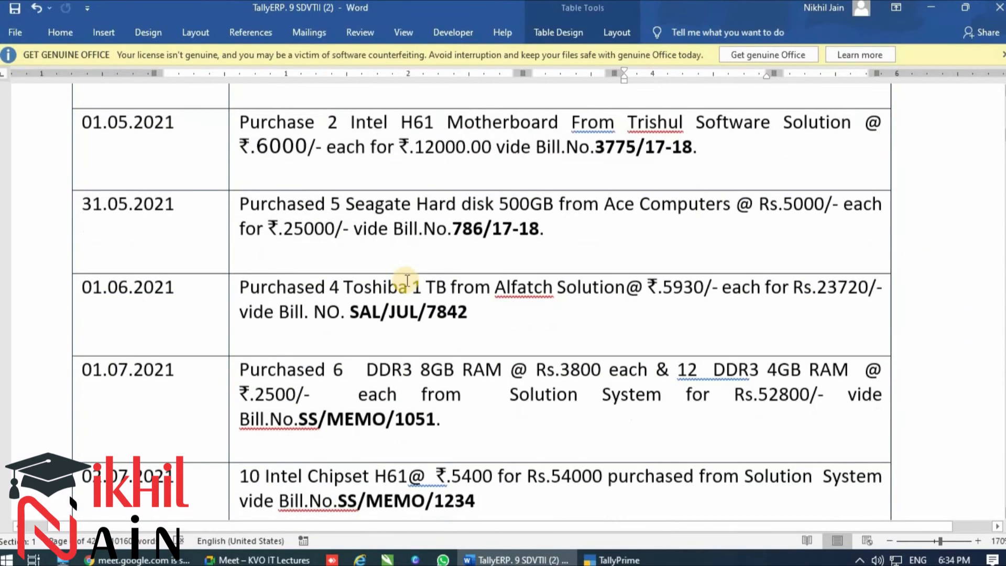
scroll(405, 279, "down", 5)
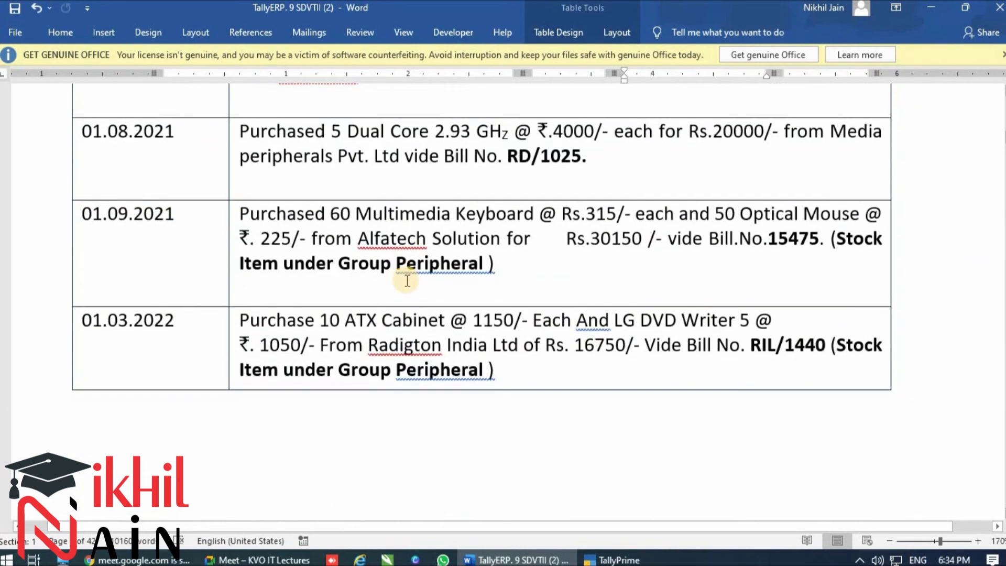
left_click_drag(369, 345, 526, 346)
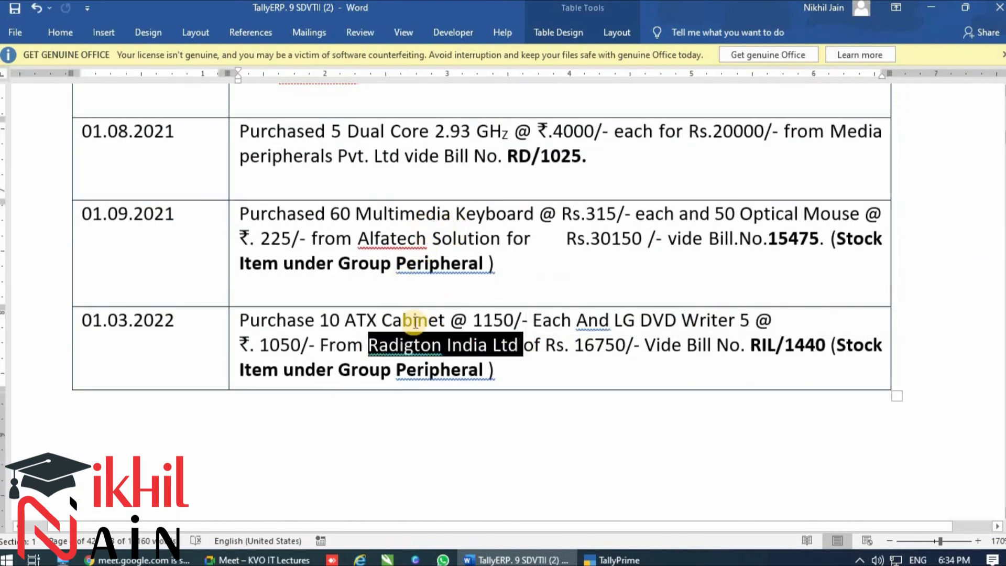
scroll(415, 321, "up", 10)
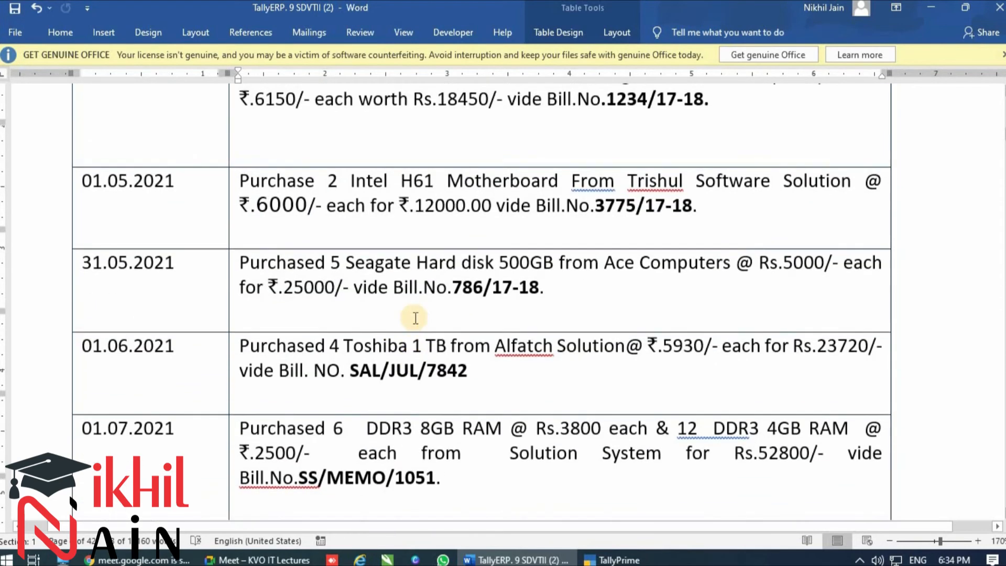
scroll(415, 318, "up", 3)
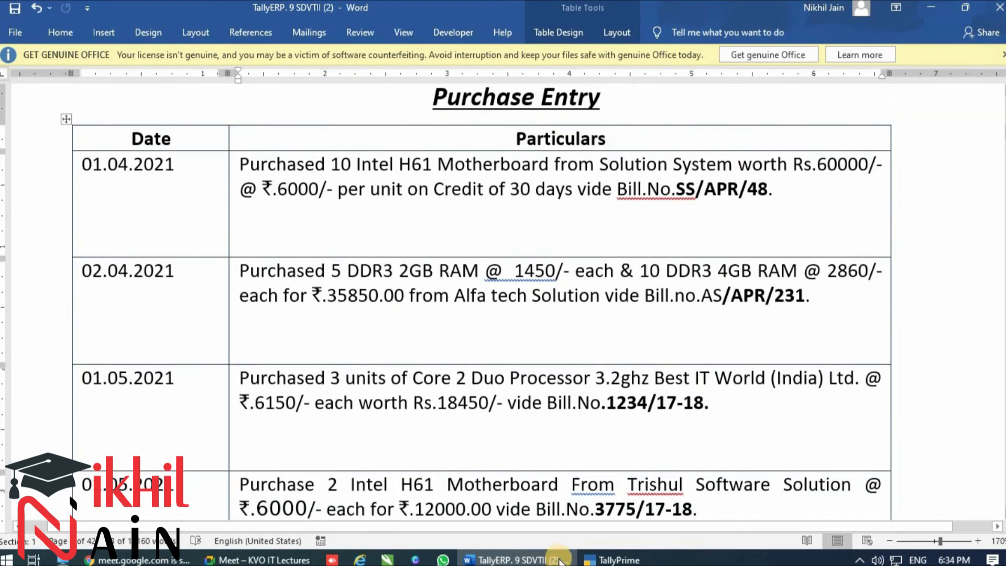
left_click(620, 560)
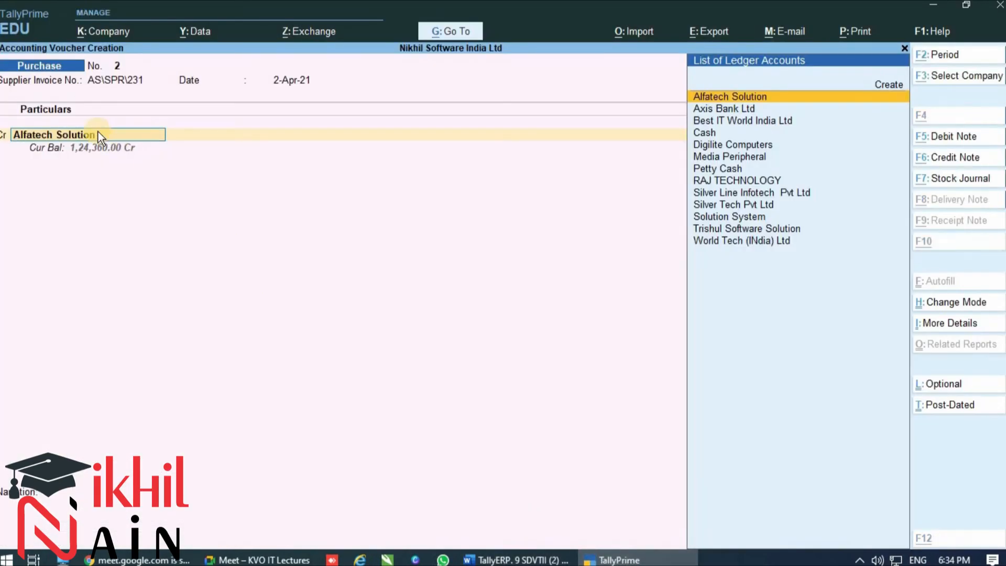
Start a new ledger from the voucher's credit line and name it RADIGTON INDIA LTD
key("alt+c")
type("RAD")
key("BackSpace")
type("D")
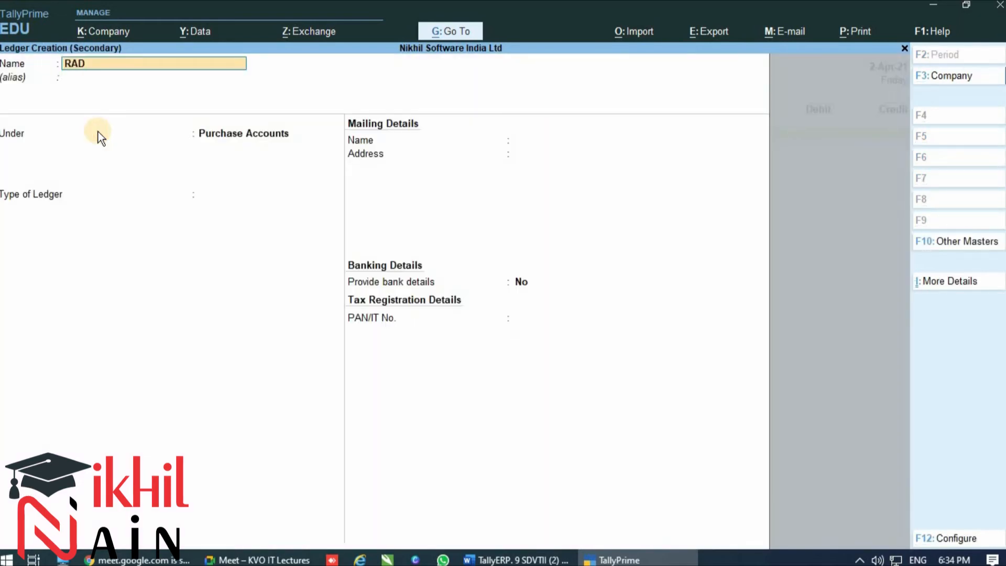
type("IGTON INDIA LTD")
key("Return")
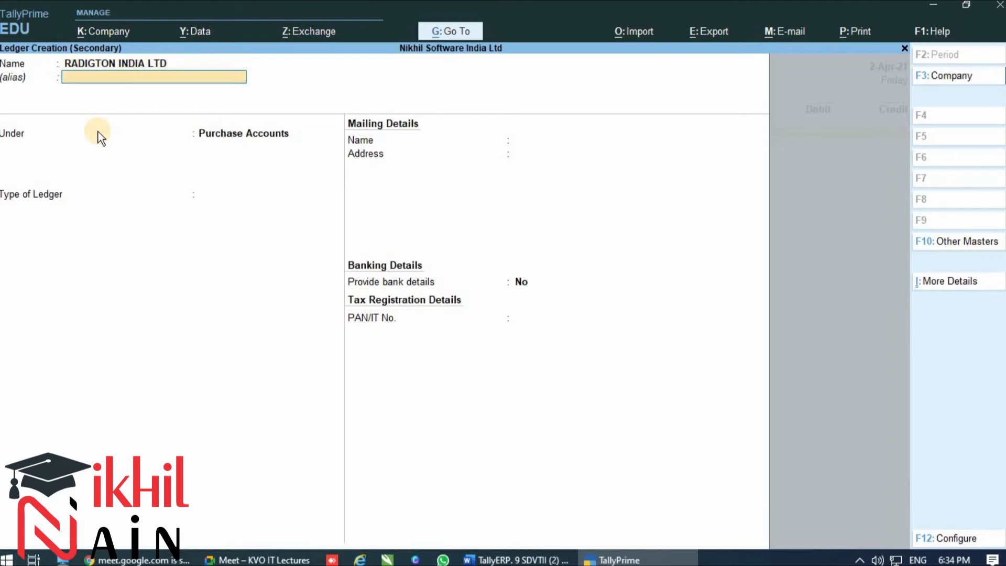
Place the new ledger under Sundry Creditors with bill-by-bill balances set to Yes, and save it with the remaining defaults
key("Return")
type("SUN")
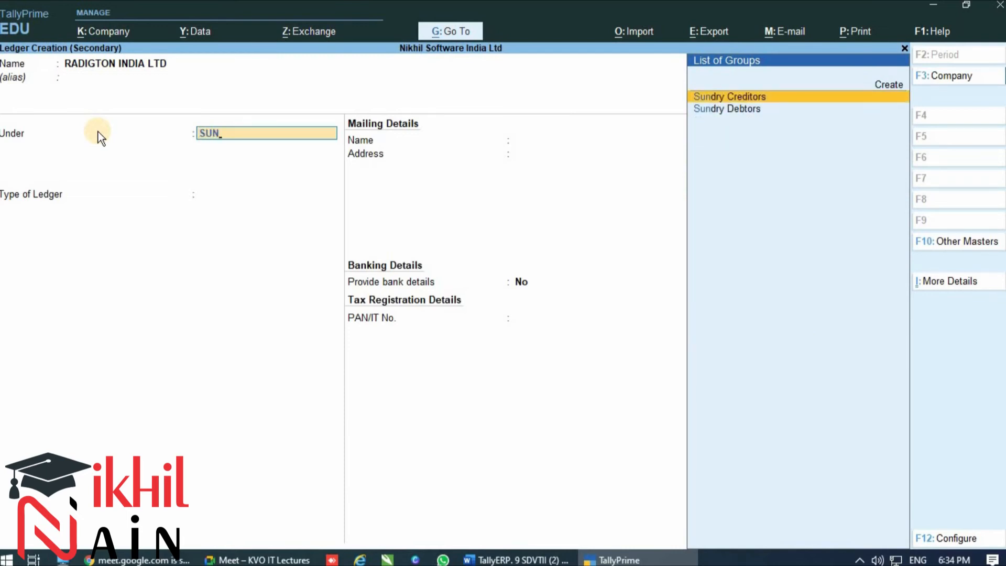
key("Return")
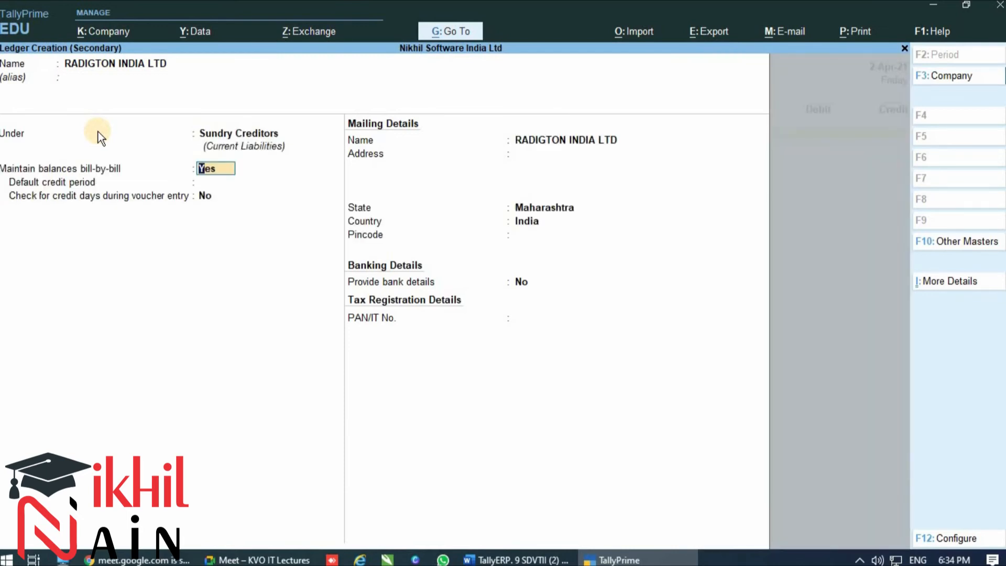
key("Return")
key("Return")
key("Return")
key("Return")
key("Return")
key("Return")
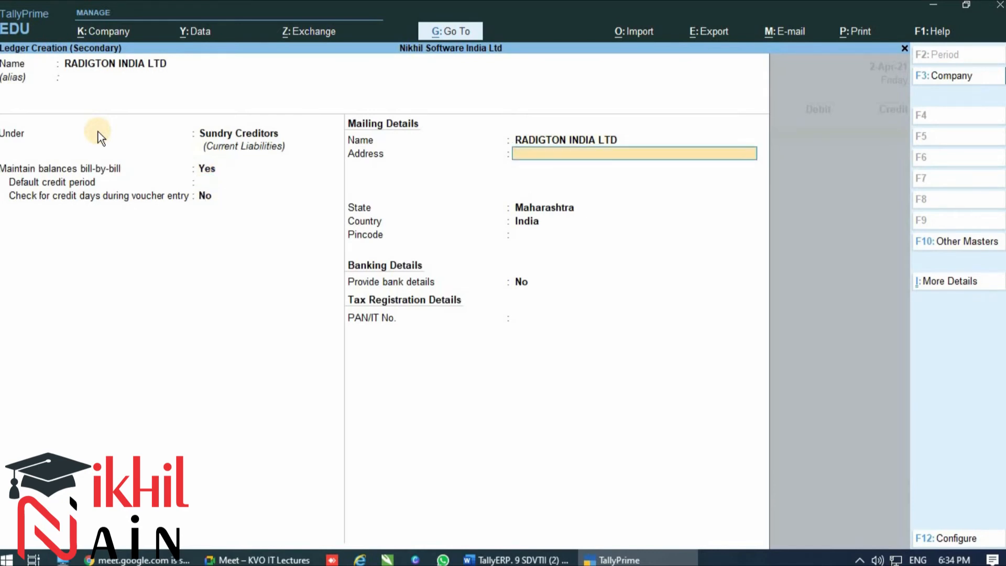
key("Return")
key("Return")
key("Return")
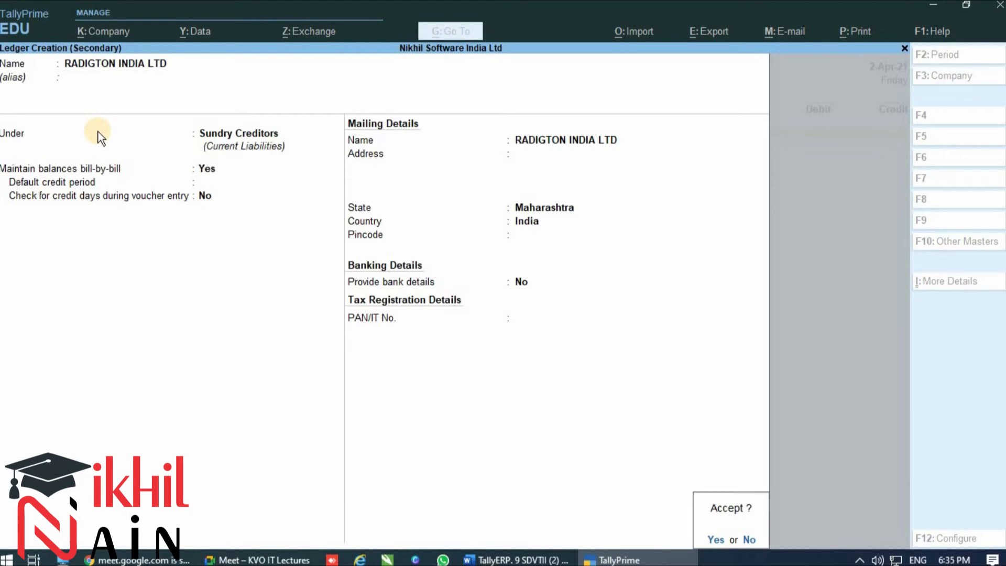
key("Return")
key("Return")
key("Return")
key("Return")
key("Return")
key("Return")
key("Return")
key("Return")
key("Return")
key("Return")
key("Return")
key("Return")
key("Return")
key("Return")
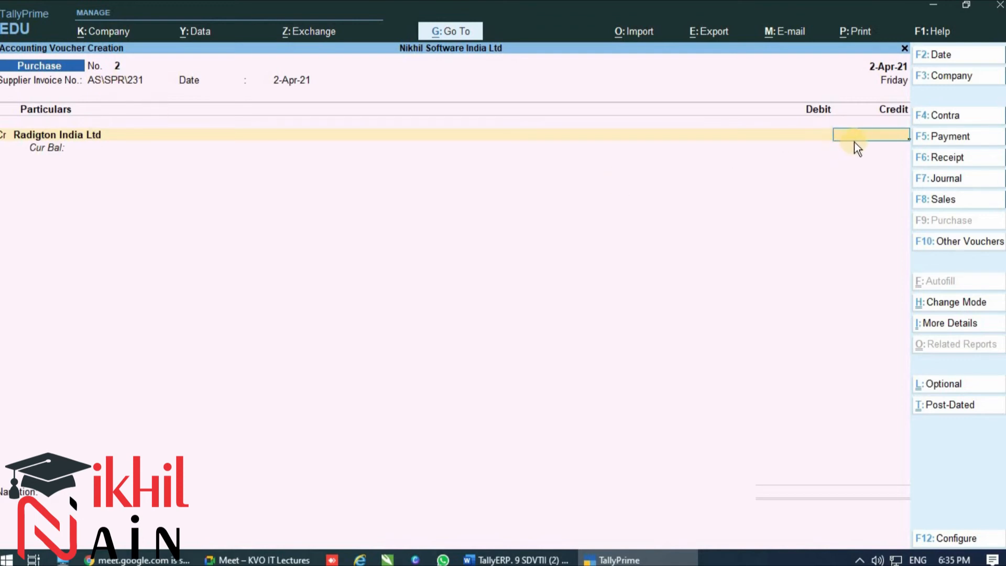
Set the credit amount for Radigton India Ltd to 35,850
left_click(595, 560)
left_click(595, 560)
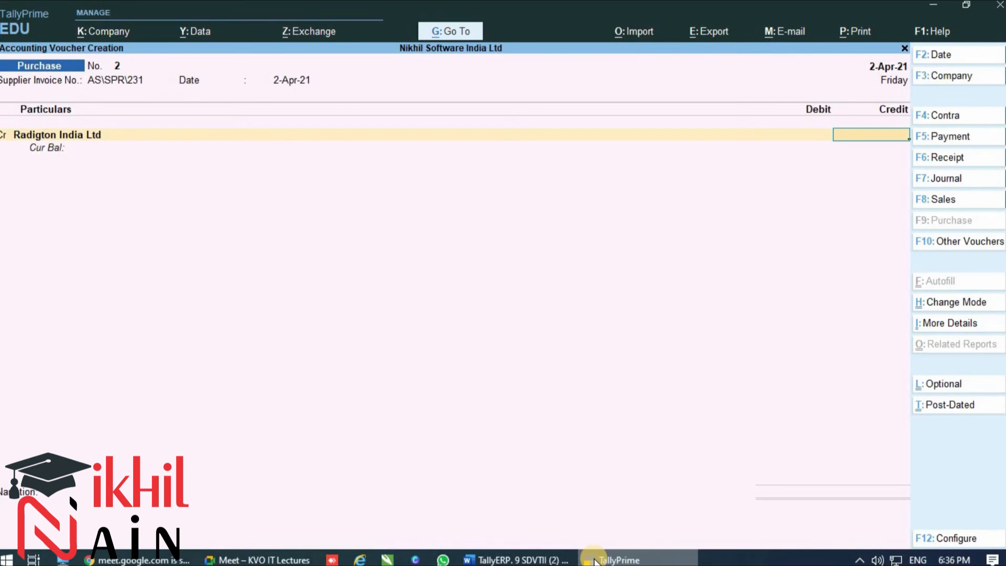
type("35,85")
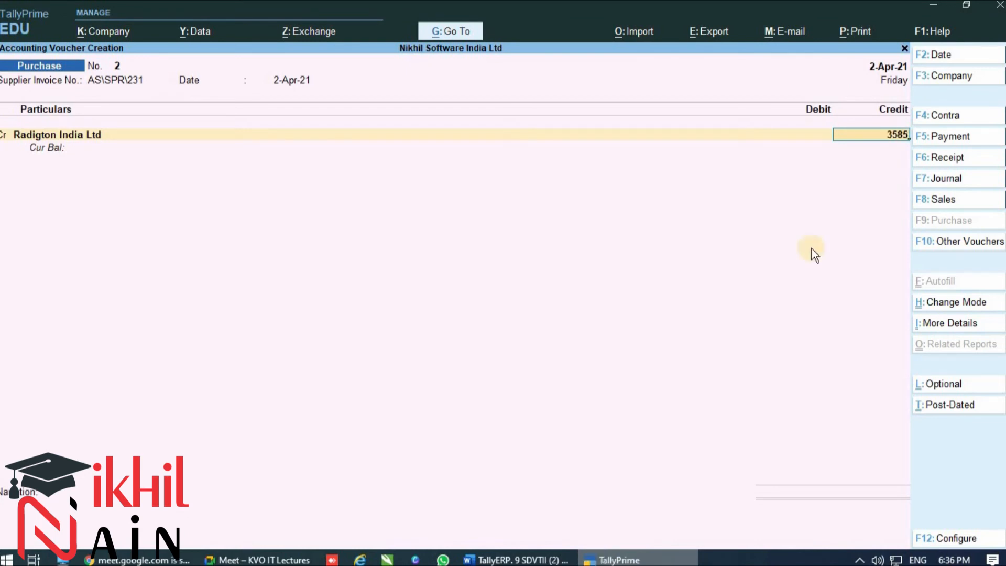
type("0")
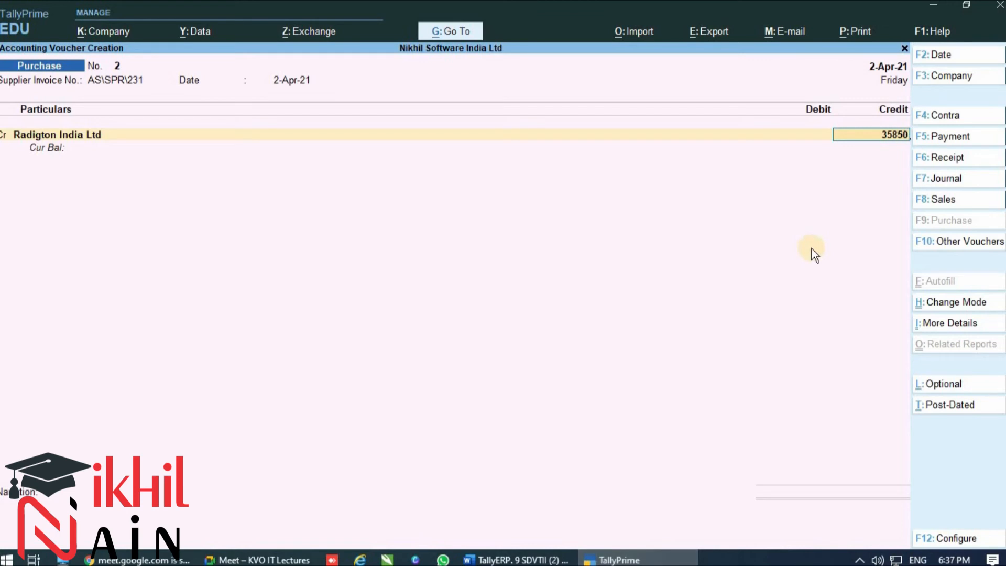
key("Return")
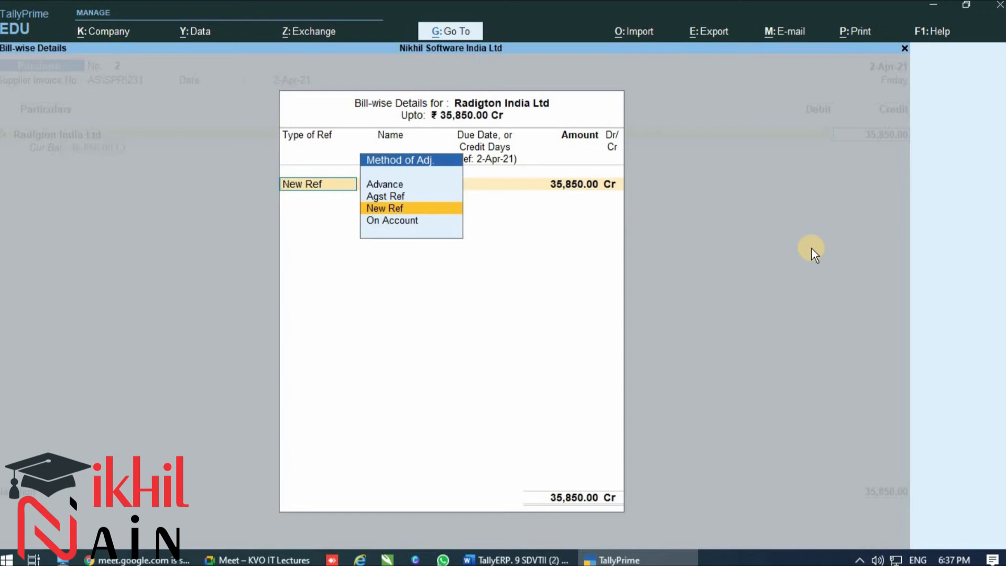
Allocate the full 35,850 to a New Ref under the supplier invoice number, leaving the credit days blank
key("Return")
key("Return")
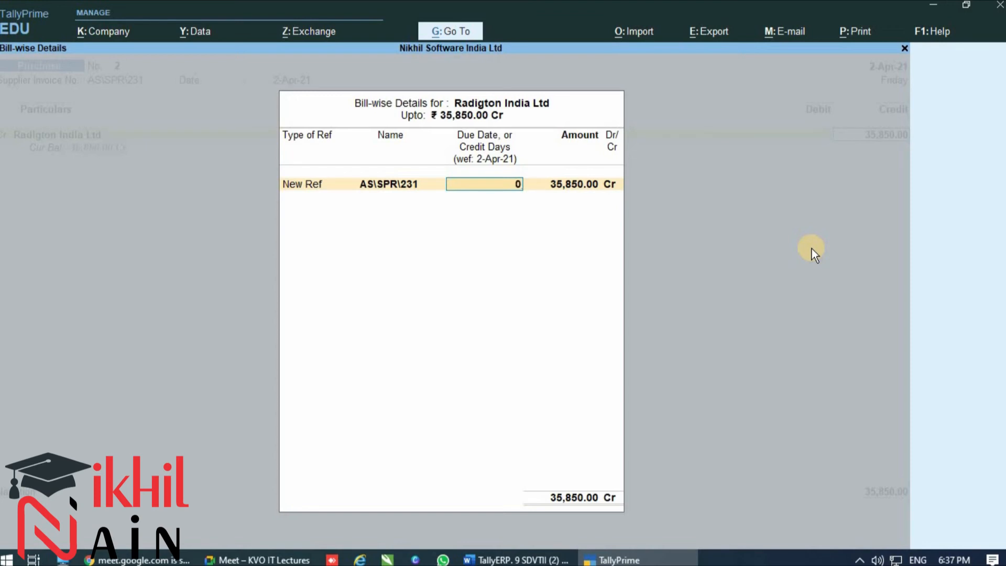
key("BackSpace")
key("Return")
key("Return")
key("Return")
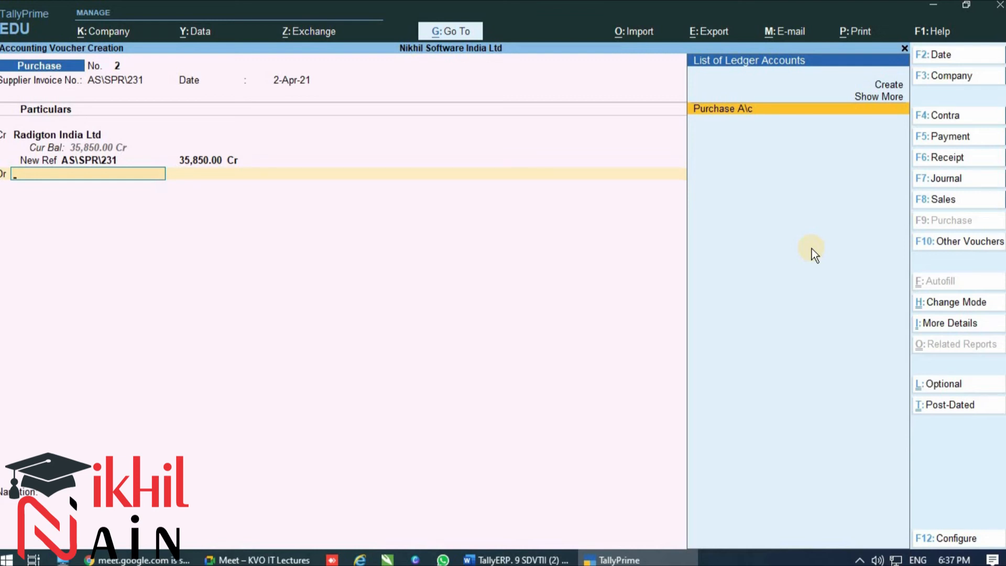
Debit Purchase A\c and allocate the stock item 2GB ZION DDR3 with a quantity of 5 Nos. at a rate of 1,450
key("Return")
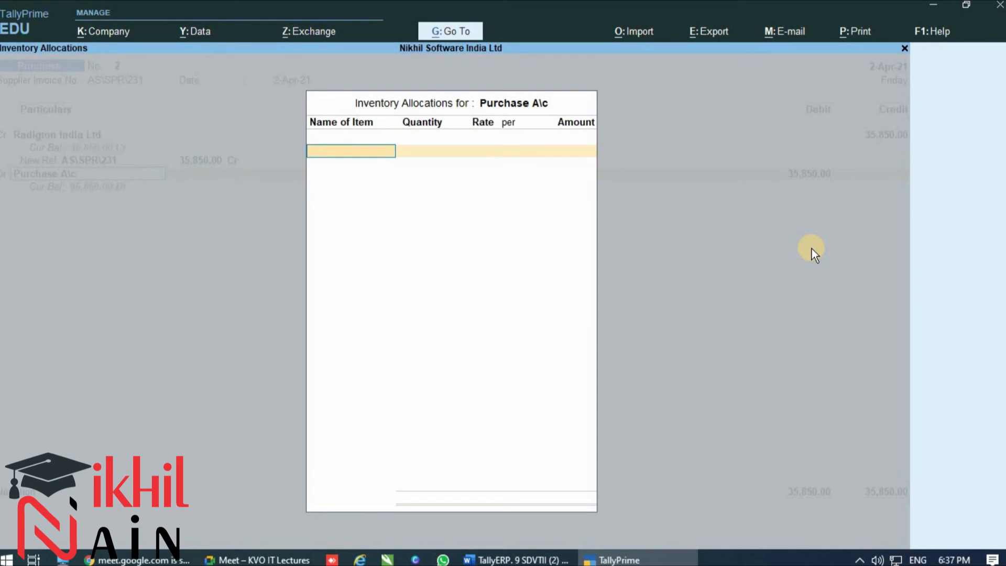
type("2")
key("Return")
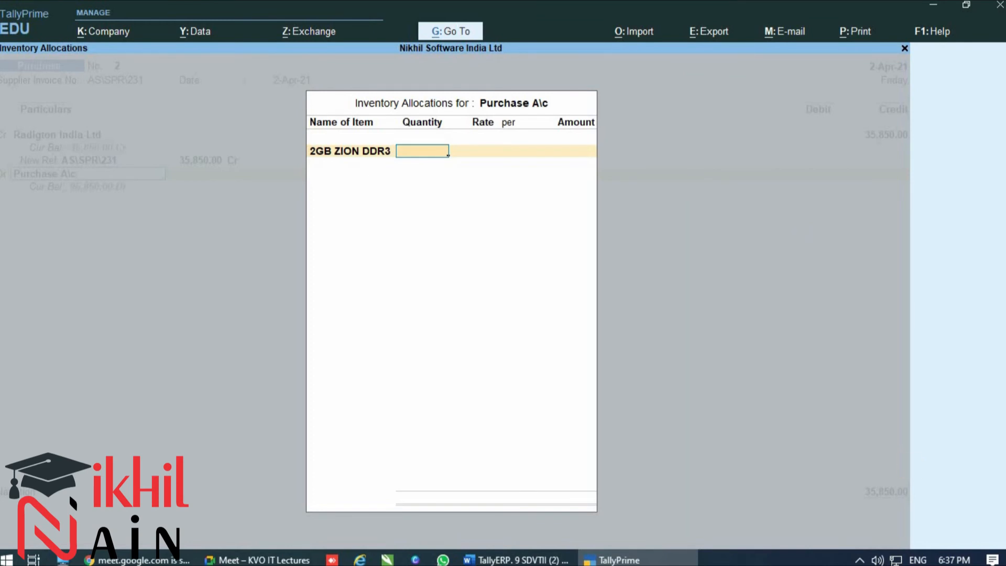
left_click(495, 559)
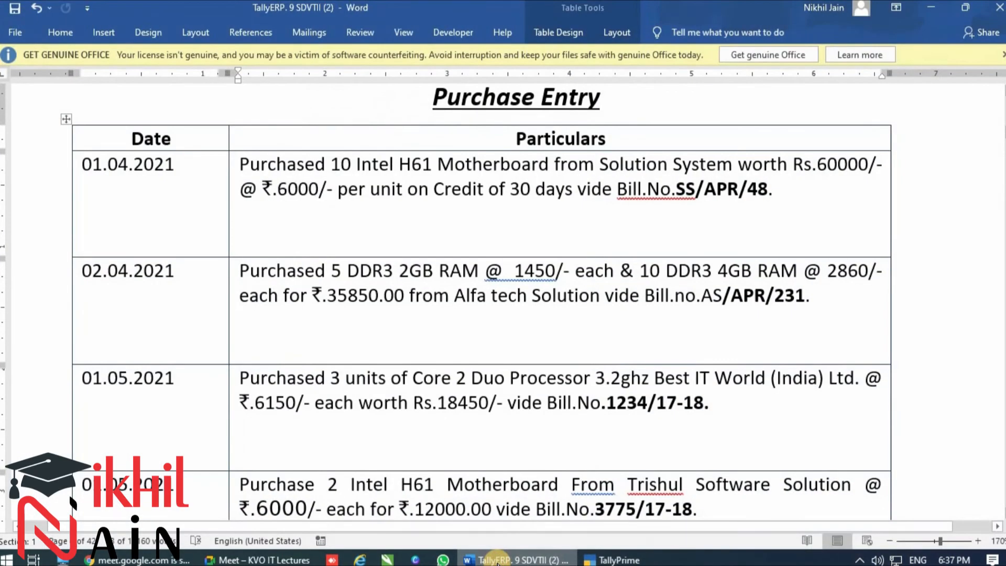
left_click(495, 560)
type("5.00 Nos.")
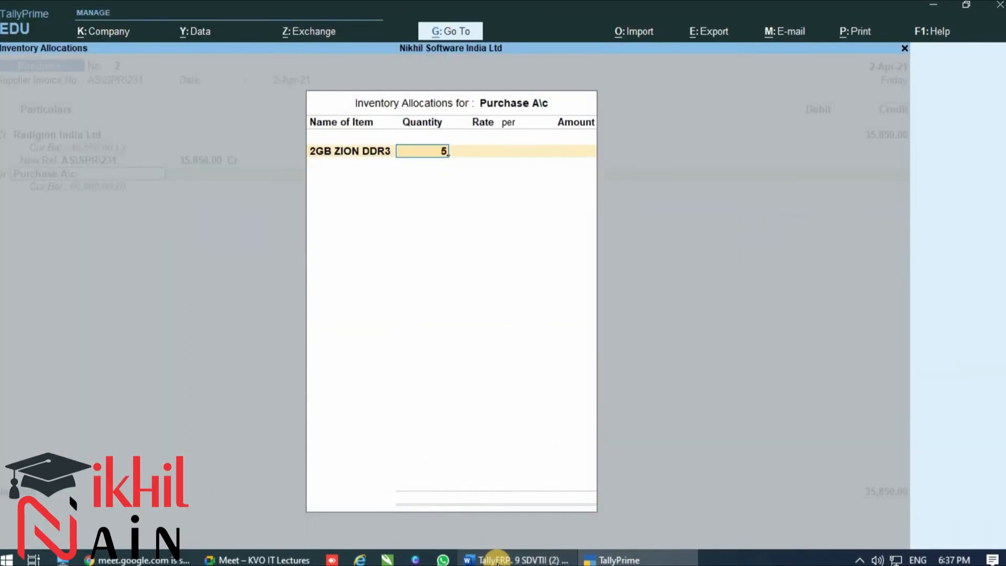
key("Return")
type("1,450")
key("Return")
Keep the amount of the 2GB ZION DDR3 line and begin creating a new stock item named 4GB ZION DDR3
key("Return")
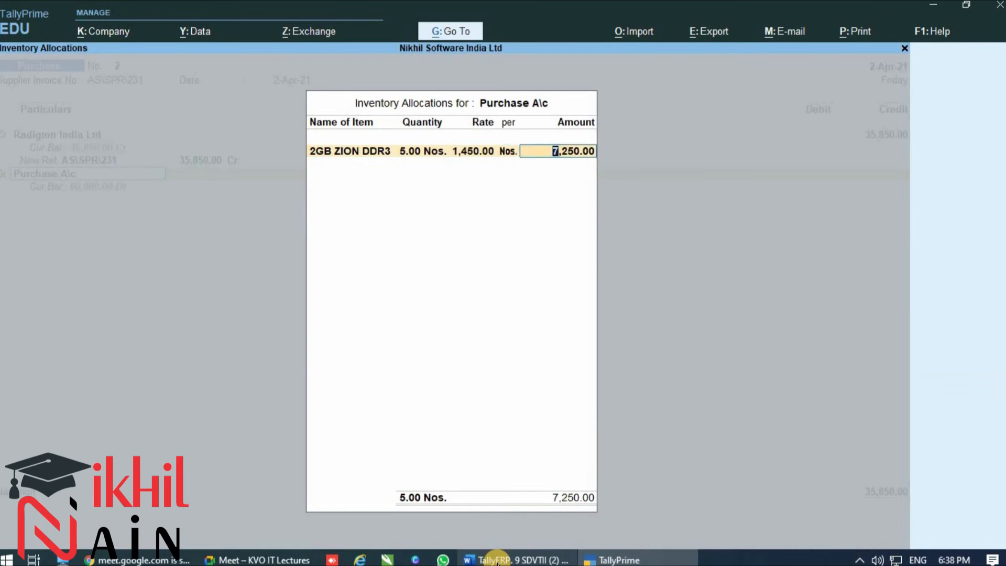
key("Return")
key("Return")
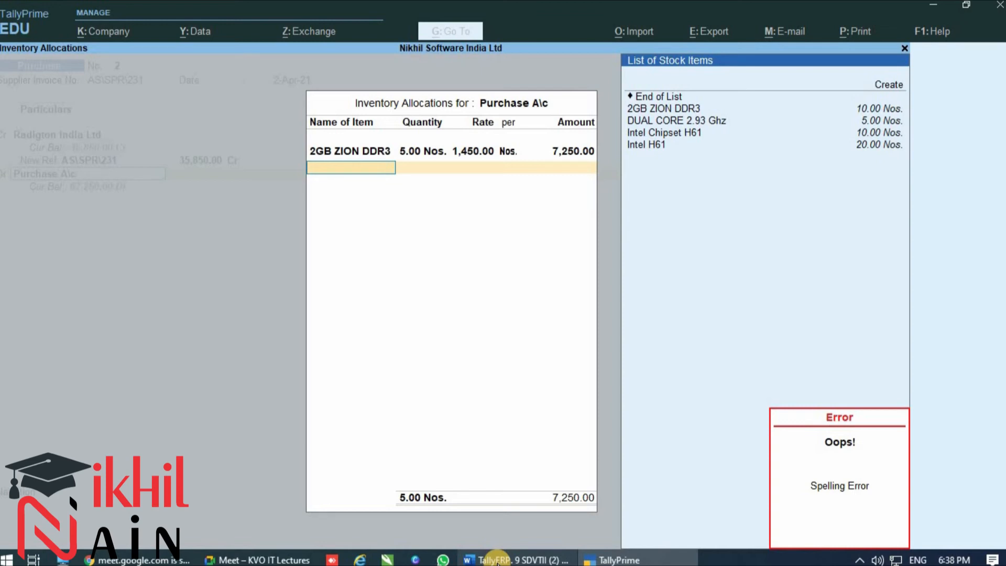
key("alt+c")
key("Escape")
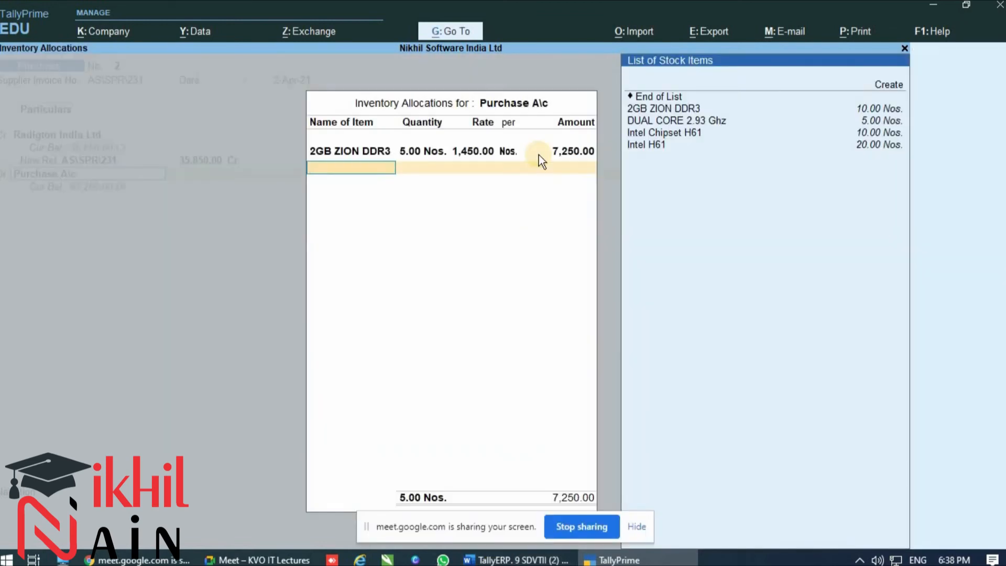
key("alt+c")
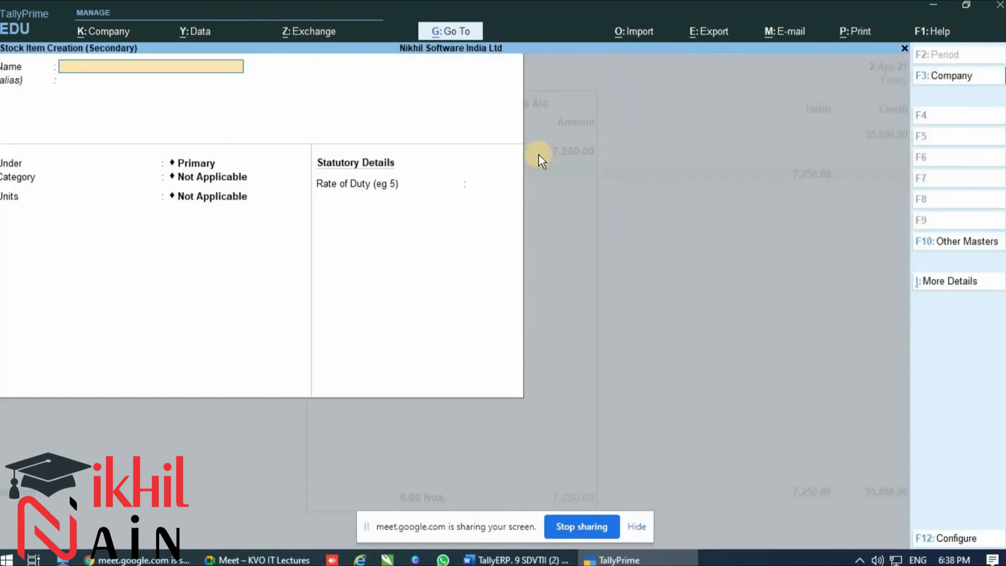
type("4GB ZION DDR3")
key("Return")
Place the 4GB ZION DDR3 item under the Ram group with units Nos., leave its other details at default, and save it
key("Down")
key("Down")
key("Down")
key("Down")
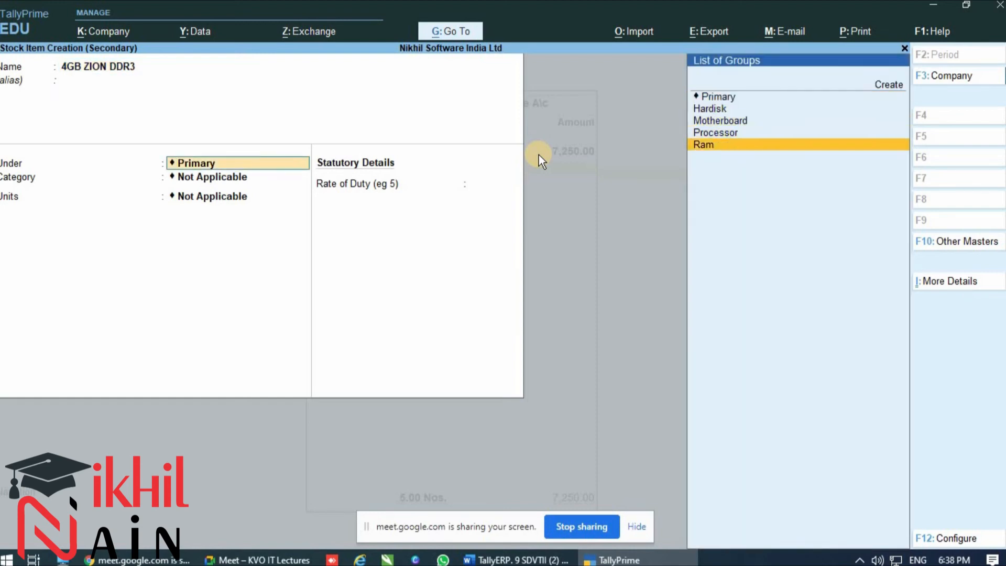
key("Return")
key("Return")
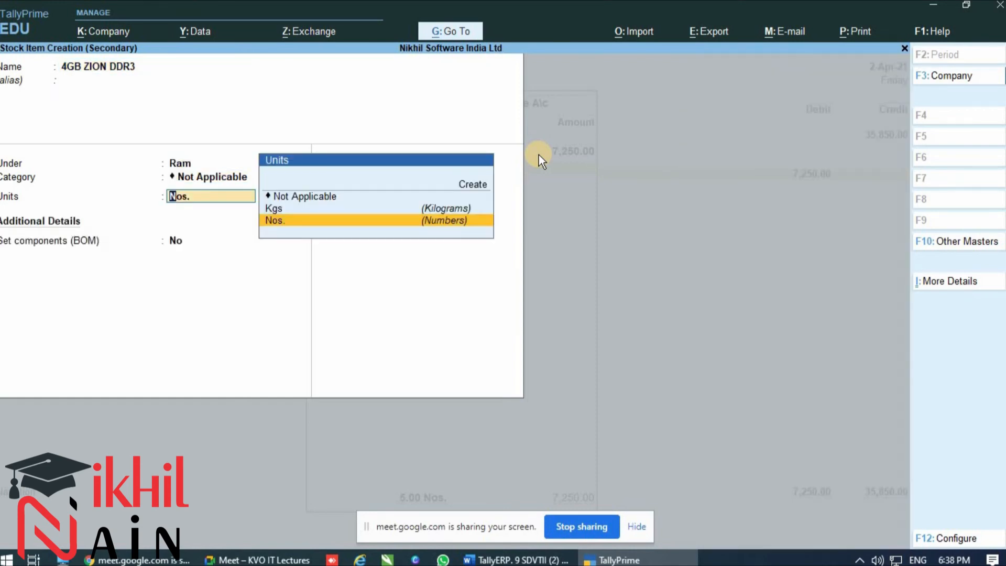
key("Return")
key("Return")
key("Return")
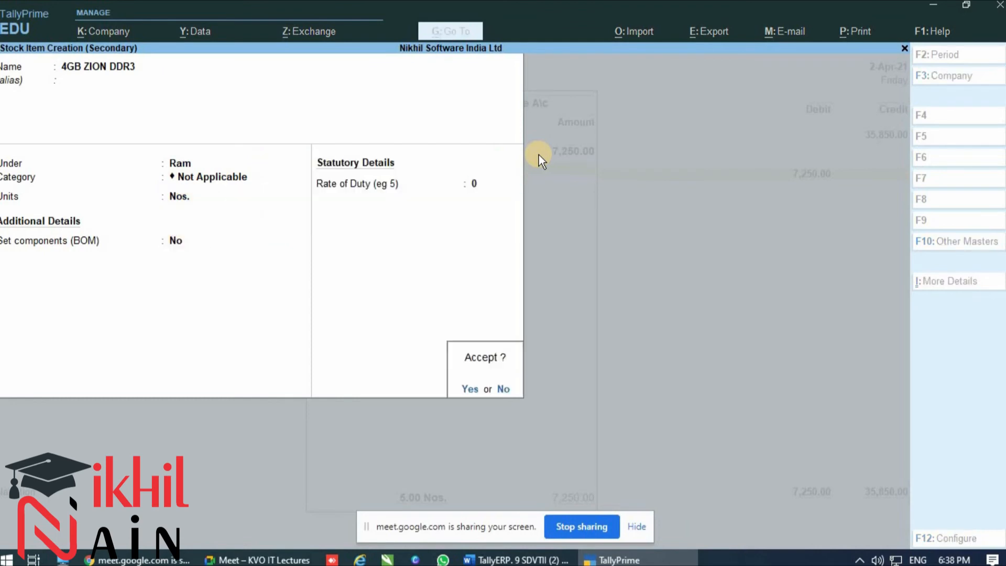
key("Return")
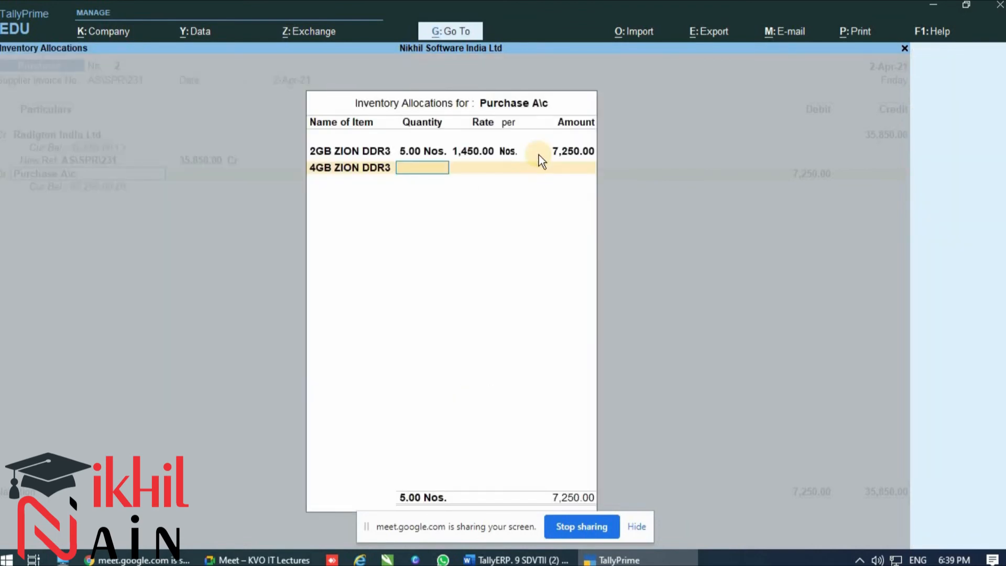
Check the purchase list, allocate 4GB ZION DDR3 with a quantity of 10 Nos. at a rate of 2,860, and finish the inventory allocation
key("alt+Tab")
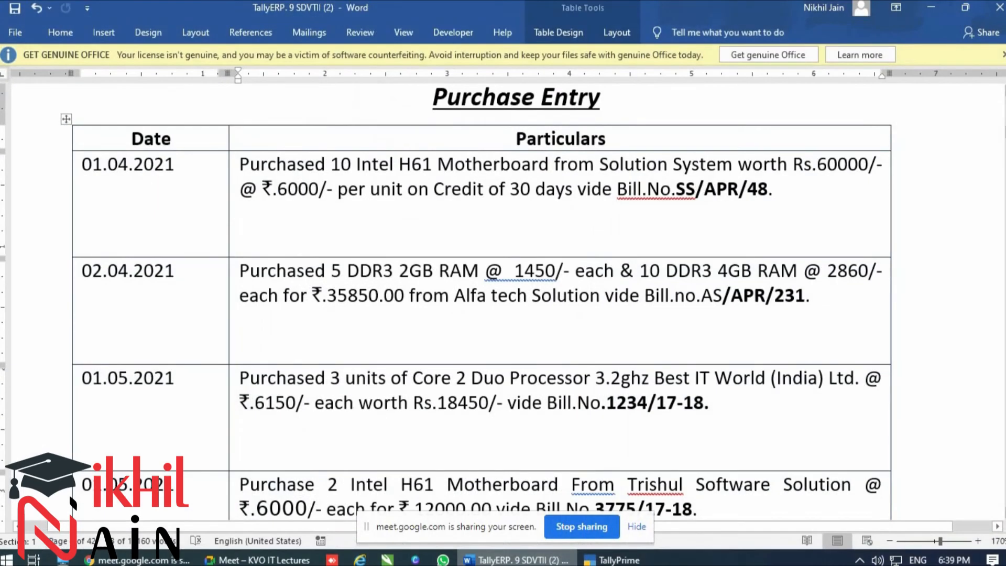
key("alt+Tab")
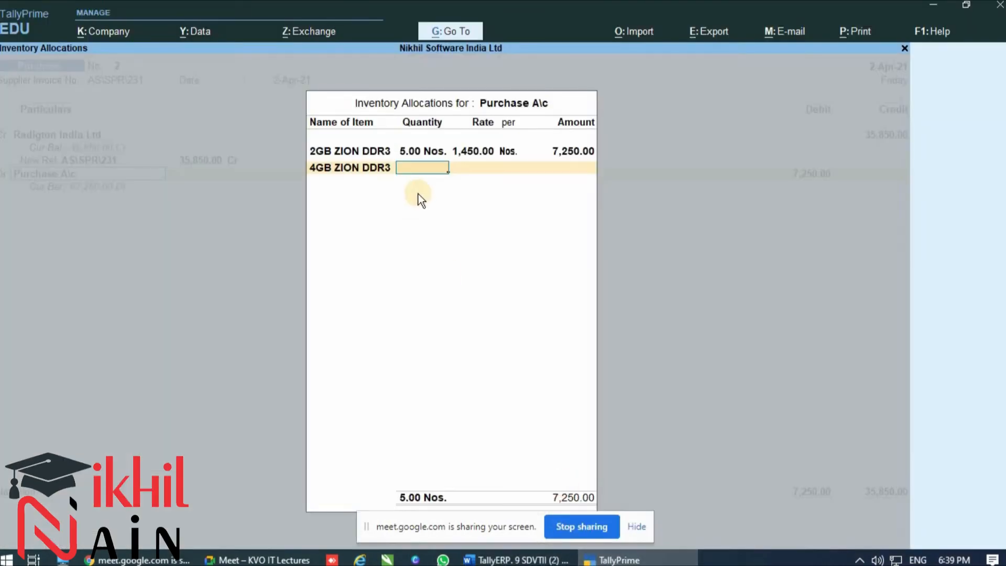
type("10")
key("Return")
type("2860")
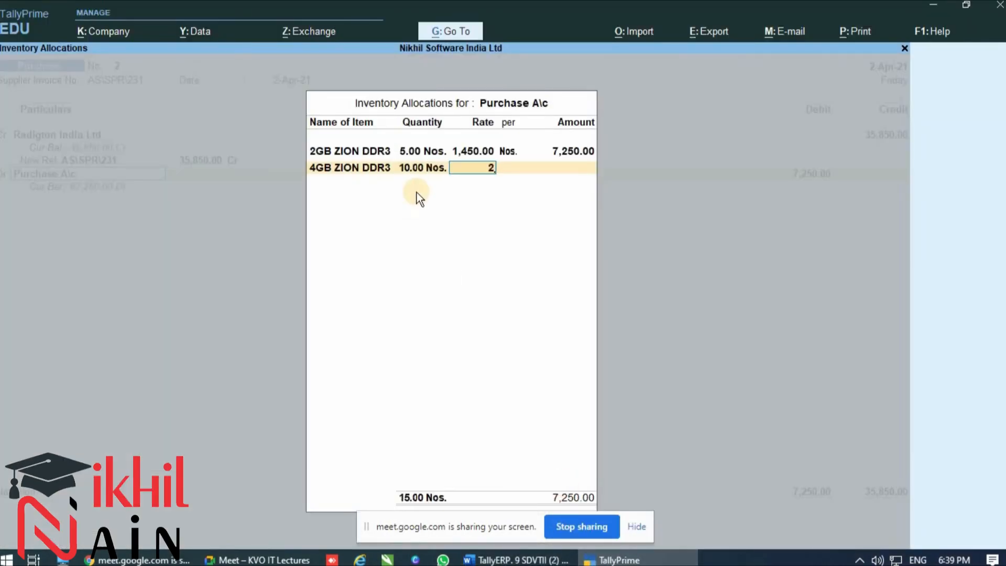
key("Return")
key("Return")
key("Return")
key("Return")
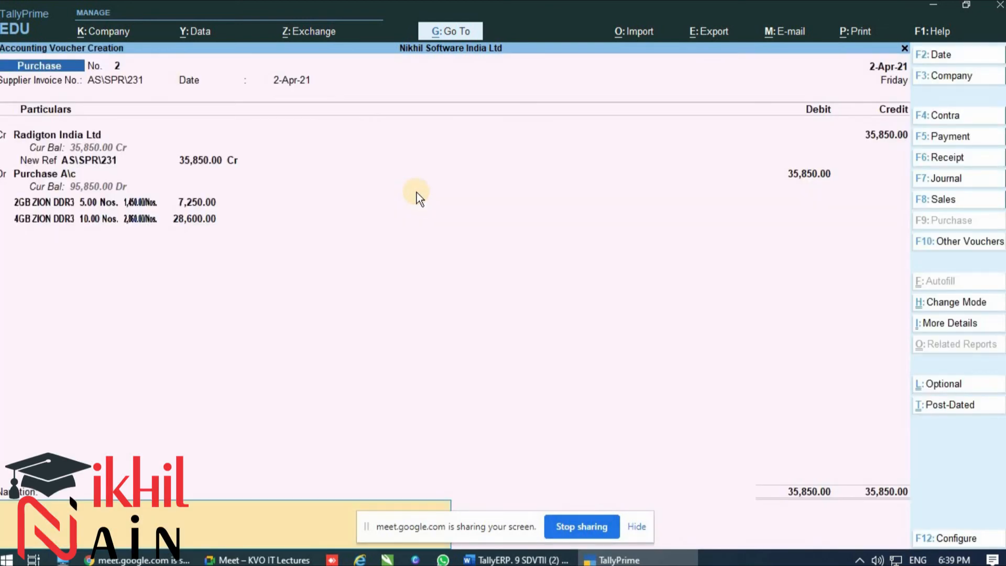
Fill the narration with the previous voucher's text about goods purchased from Solution system, and hide the screen-sharing notice
type("Being")
key("BackSpace")
key("BackSpace")
key("BackSpace")
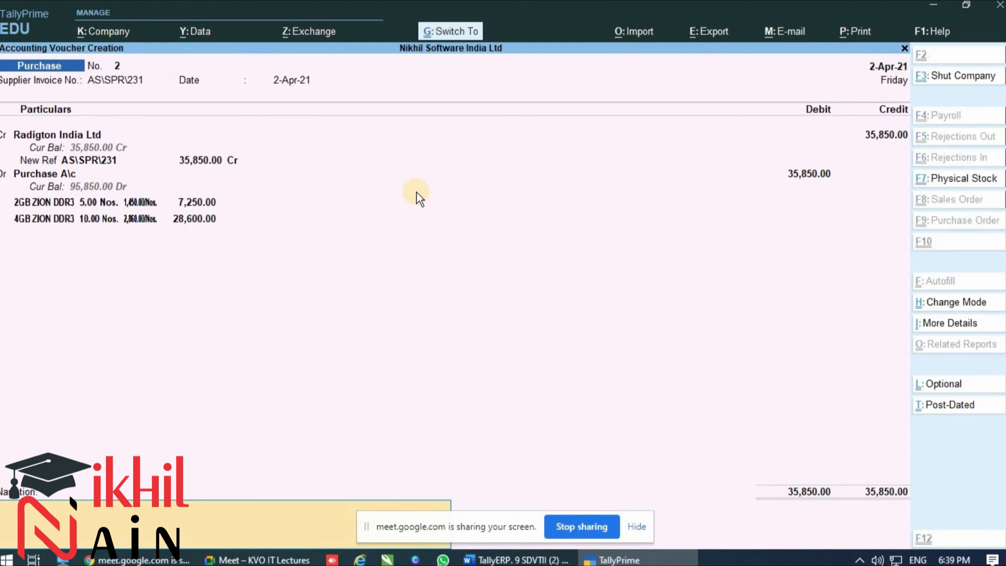
type("Being Goods Purchased on credit period of 30 days from Solution system vide bill No SS\\APR\\48")
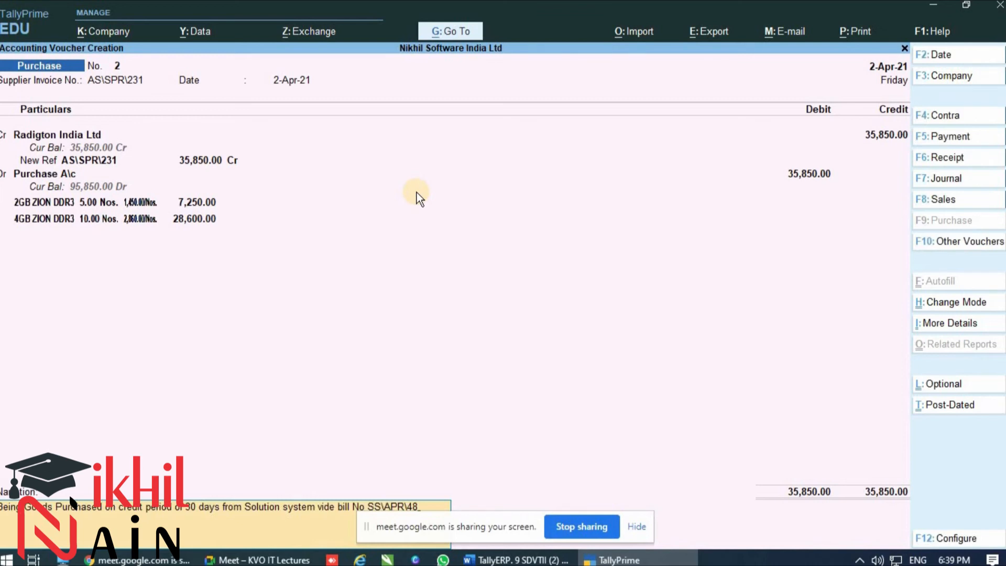
left_click(638, 531)
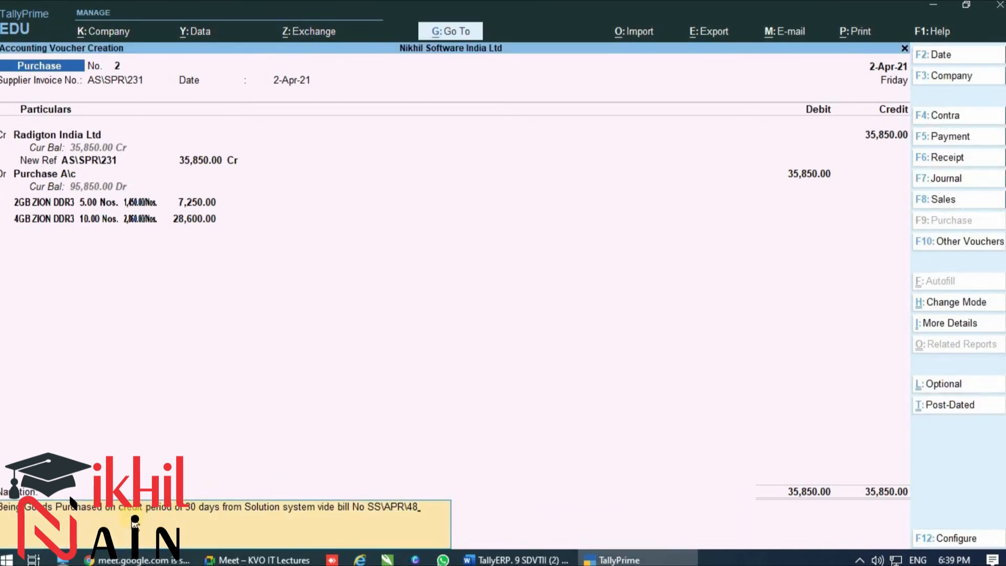
Replace the old bill number at the end of the narration with this purchase's bill number
key("BackSpace")
key("BackSpace")
key("BackSpace")
key("BackSpace")
key("BackSpace")
key("BackSpace")
key("BackSpace")
key("BackSpace")
key("BackSpace")
type("as\\apr\\1")
Replace the supplier name in the narration with "Alfatech solution"
key("BackSpace")
type("231")
key("BackSpace")
key("BackSpace")
key("BackSpace")
key("BackSpace")
key("BackSpace")
key("BackSpace")
key("BackSpace")
key("BackSpace")
key("BackSpace")
key("BackSpace")
key("BackSpace")
key("BackSpace")
key("BackSpace")
key("BackSpace")
key("BackSpace")
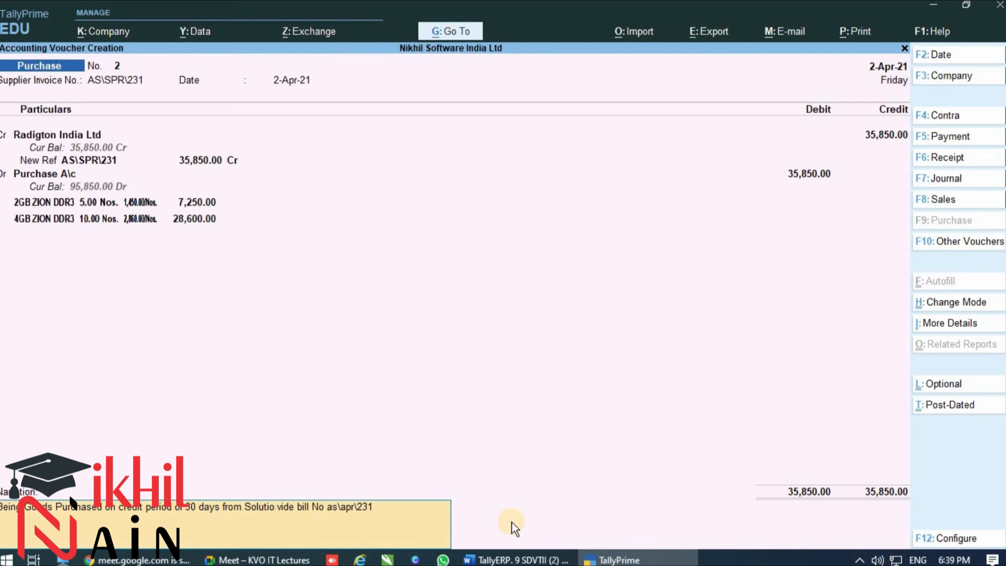
type("Alfa")
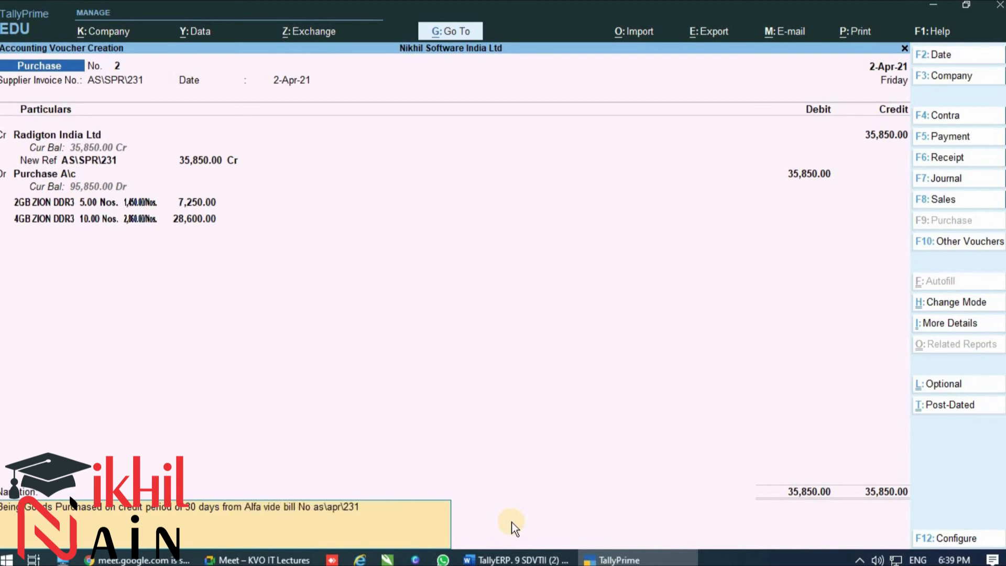
type("tech solu")
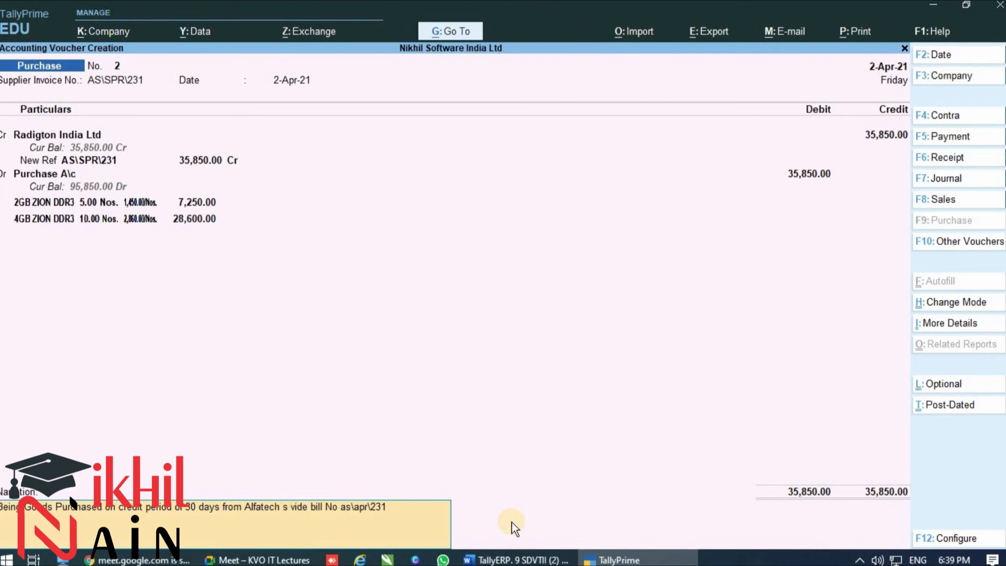
type("tion")
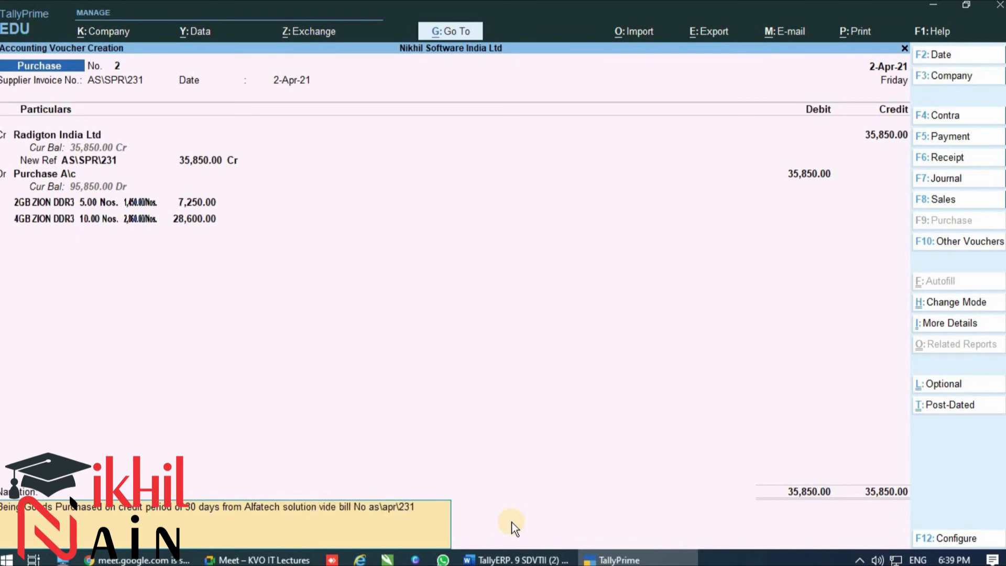
Remove "period of 30 days" from the narration so that it says only "on credit", without saving the voucher yet
key("BackSpace")
key("BackSpace")
key("BackSpace")
key("BackSpace")
key("BackSpace")
key("BackSpace")
key("BackSpace")
key("BackSpace")
key("BackSpace")
key("BackSpace")
key("BackSpace")
key("BackSpace")
key("BackSpace")
key("BackSpace")
key("BackSpace")
key("BackSpace")
key("BackSpace")
key("BackSpace")
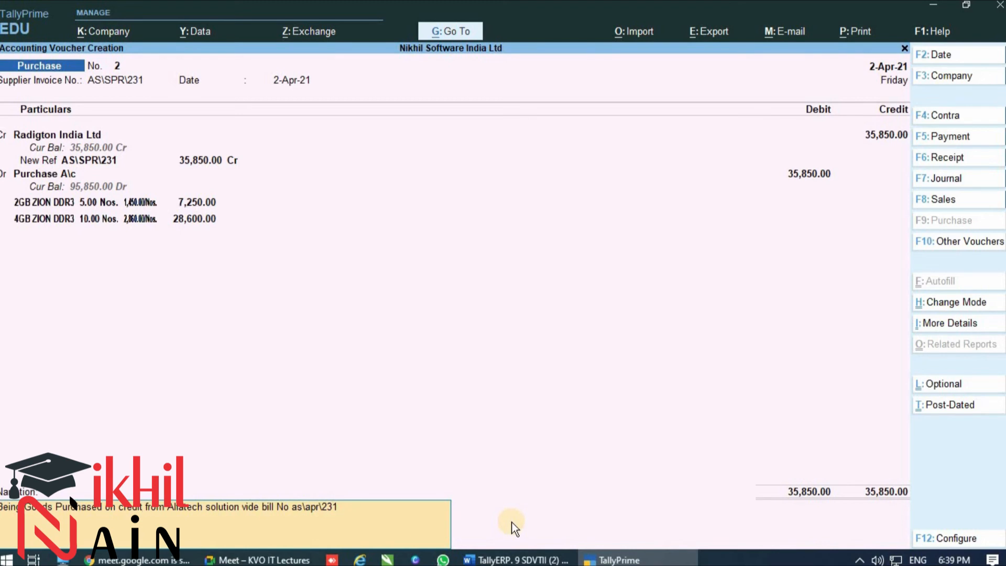
key("Return")
key("Escape")
Go back through the voucher entries to the credited party and change it to Alfatech Solution
key("BackSpace")
key("BackSpace")
key("BackSpace")
key("BackSpace")
key("BackSpace")
key("BackSpace")
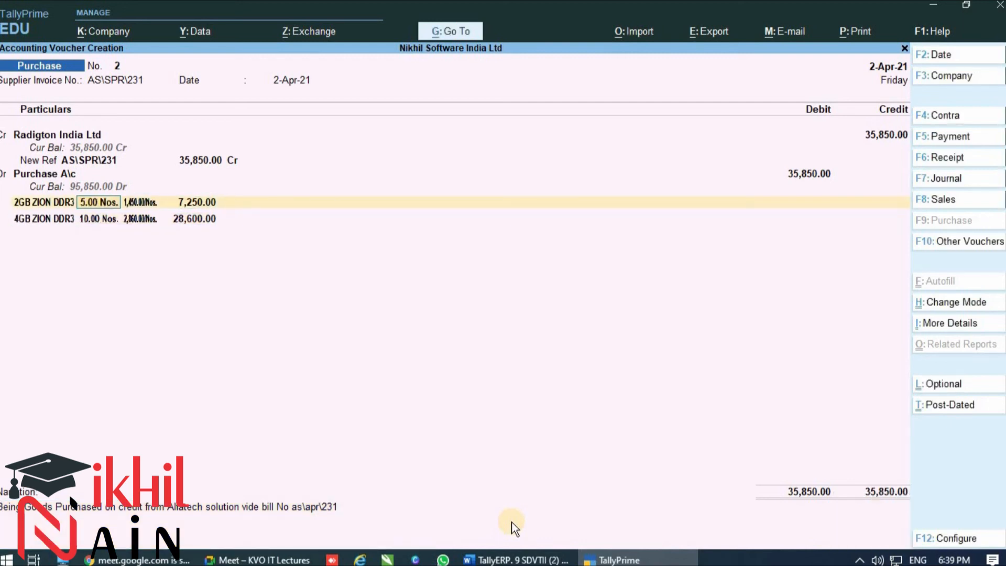
key("BackSpace")
key("BackSpace")
key("BackSpace")
key("BackSpace")
key("BackSpace")
key("BackSpace")
key("BackSpace")
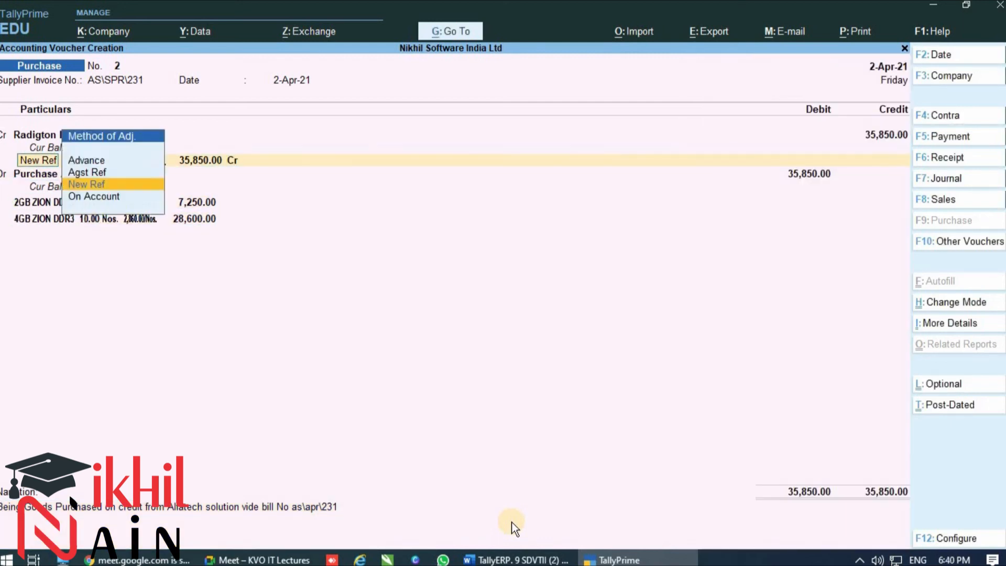
key("Up")
key("Up")
key("Home")
key("Down")
key("Return")
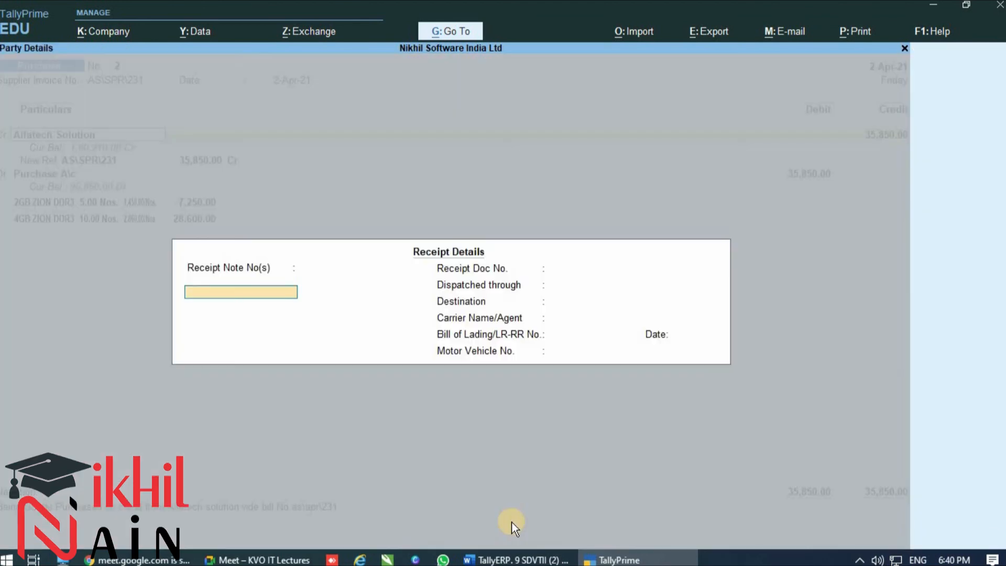
Leave the receipt details blank and accept the default party details for Alfatech Solution
key("Return")
key("Return")
key("Return")
key("Return")
key("Return")
key("Return")
key("Return")
key("Return")
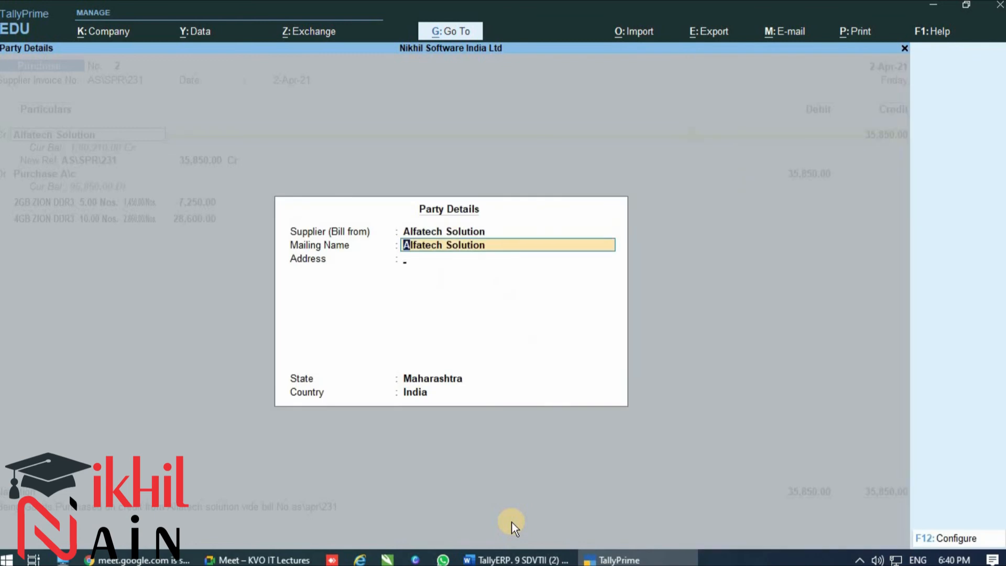
key("Return")
key("Return")
key("Return")
key("Return")
key("Return")
key("Return")
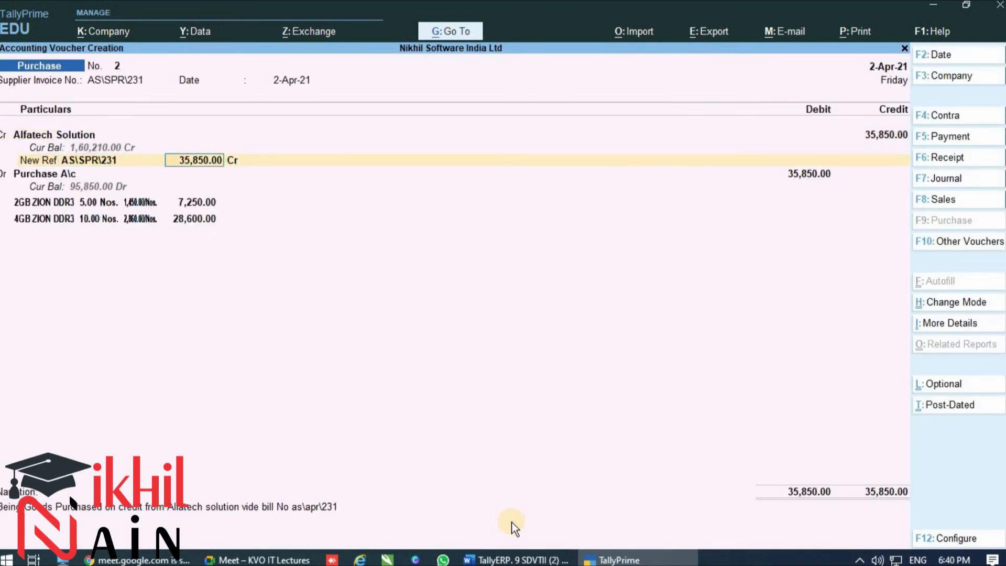
Accept the existing bill reference, purchase entries and narration, save the purchase voucher, and leave voucher entry
key("Return")
key("Return")
key("Return")
key("Return")
key("Return")
key("Return")
key("Return")
key("Return")
key("Return")
key("Return")
key("Return")
key("Return")
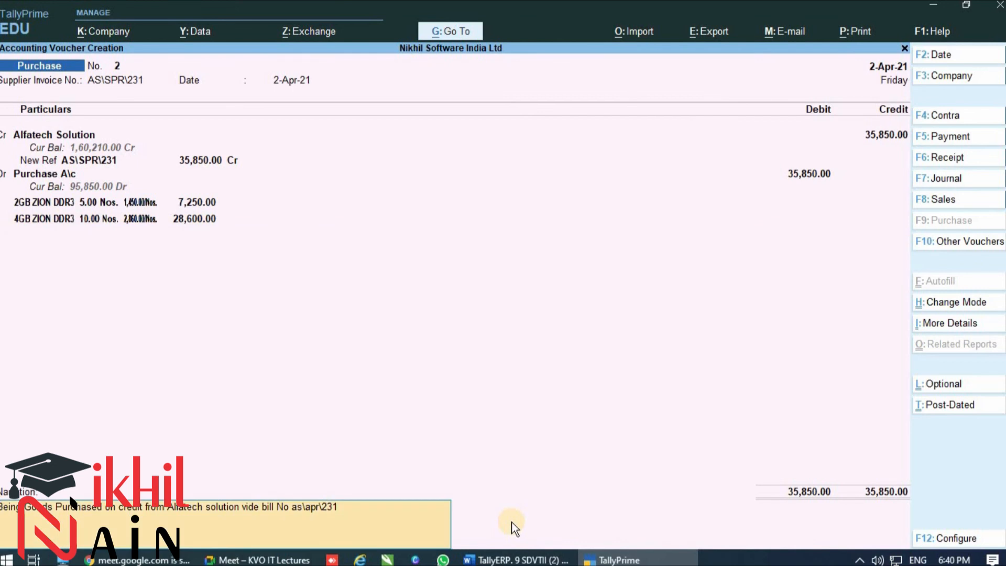
key("Return")
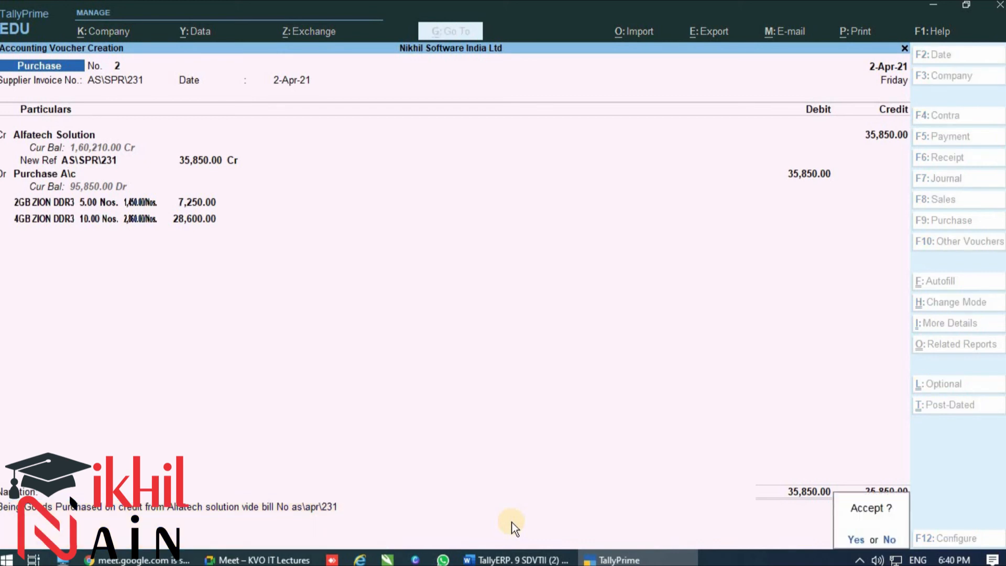
key("Return")
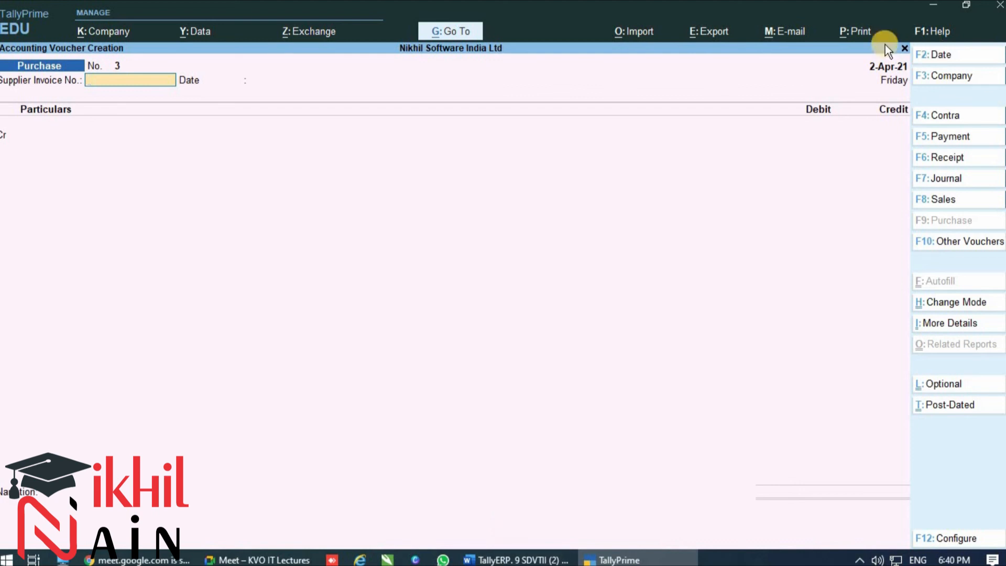
left_click(904, 48)
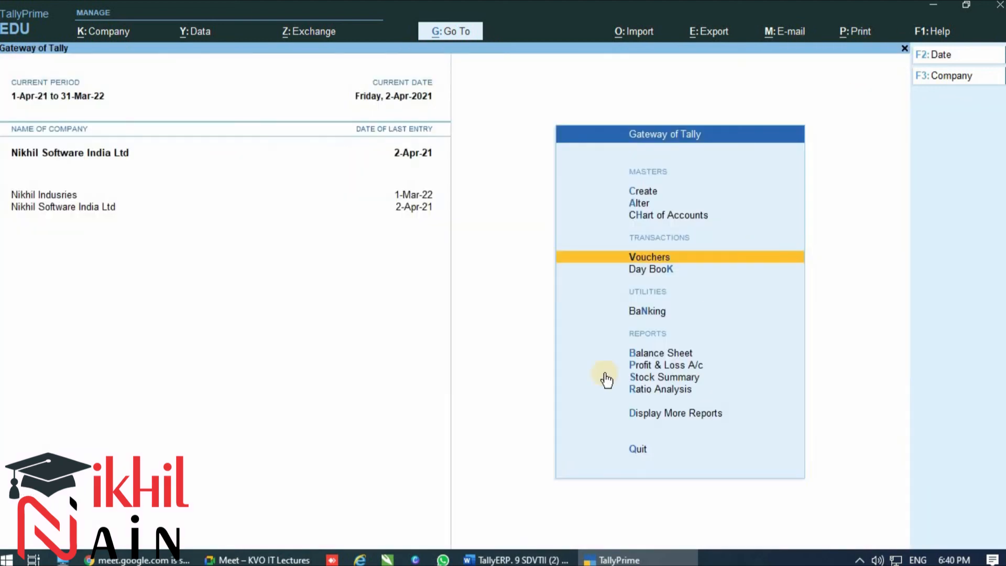
Open the Balance Sheet, drill into Profit & Loss A/c, and expand it in detail to inspect Purchase A\c
left_click(597, 352)
key("Right")
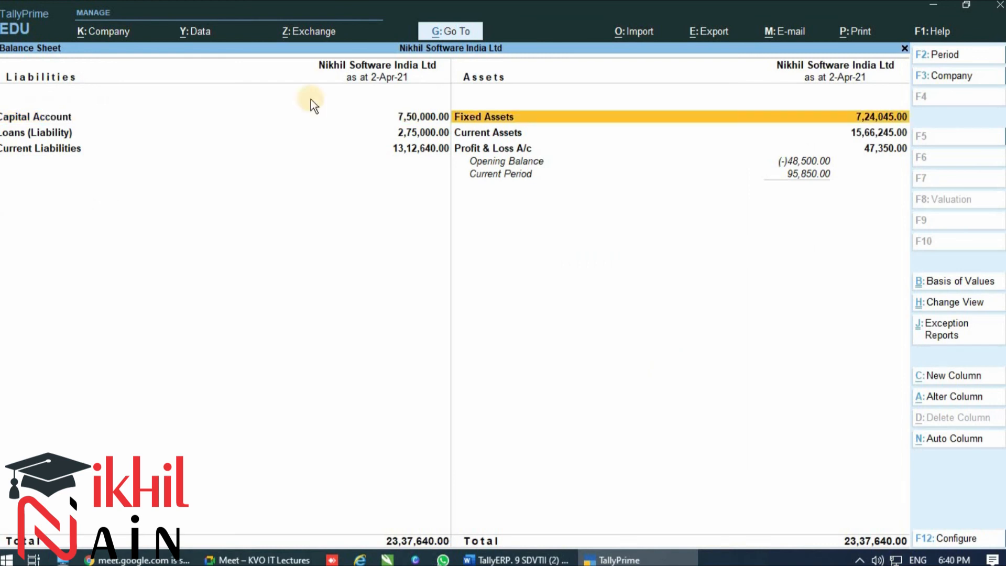
left_click(506, 152)
left_click(508, 153)
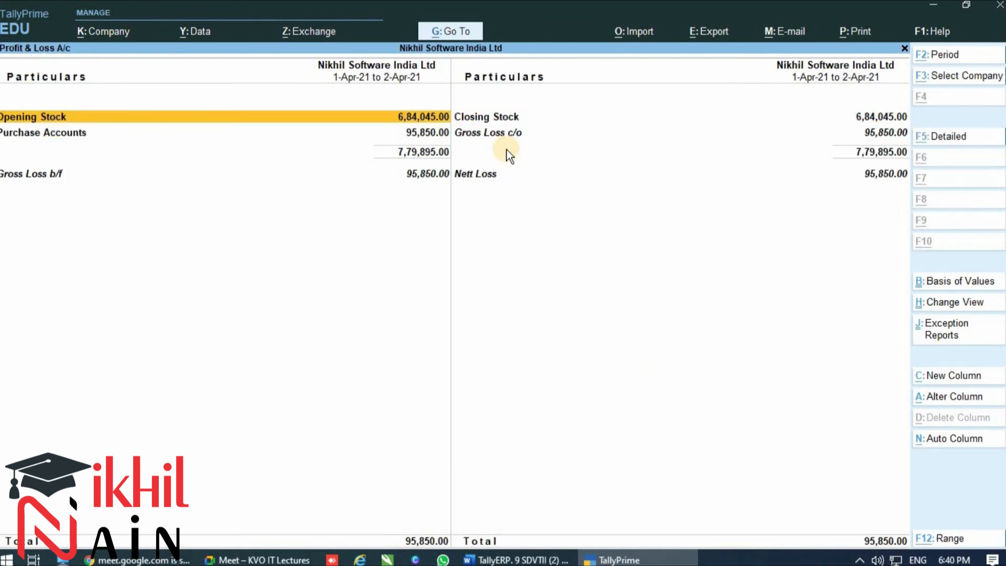
key("alt+F5")
key("Down")
key("Down")
key("Down")
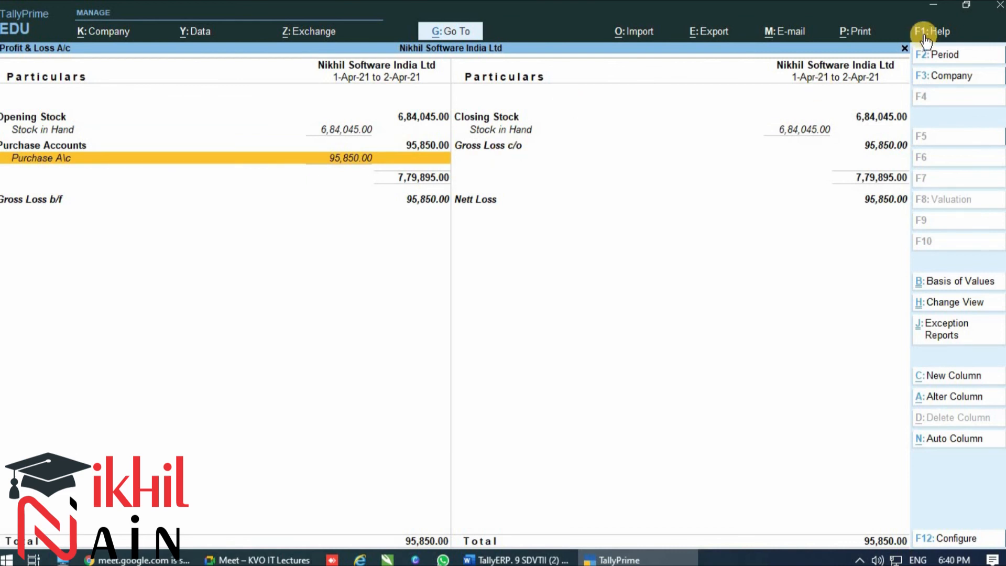
Close the Profit & Loss A/c and Balance Sheet, and open the list of additional reports
left_click(904, 48)
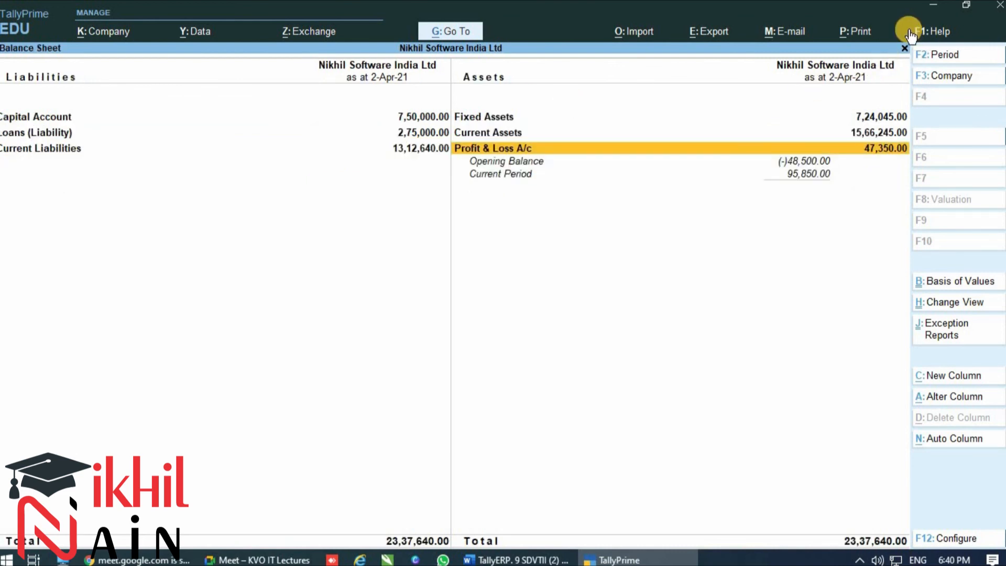
left_click(905, 48)
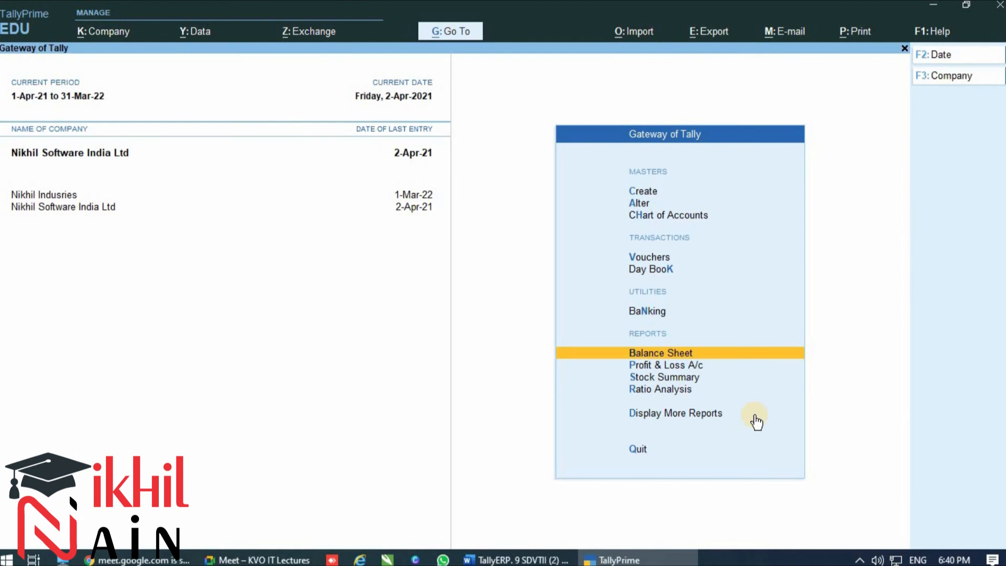
key("Down")
key("Down")
key("Down")
key("Down")
key("Return")
Open the Statistics report under Statements of Accounts to examine the voucher and account types
key("Down")
key("Down")
key("Down")
key("Down")
key("Down")
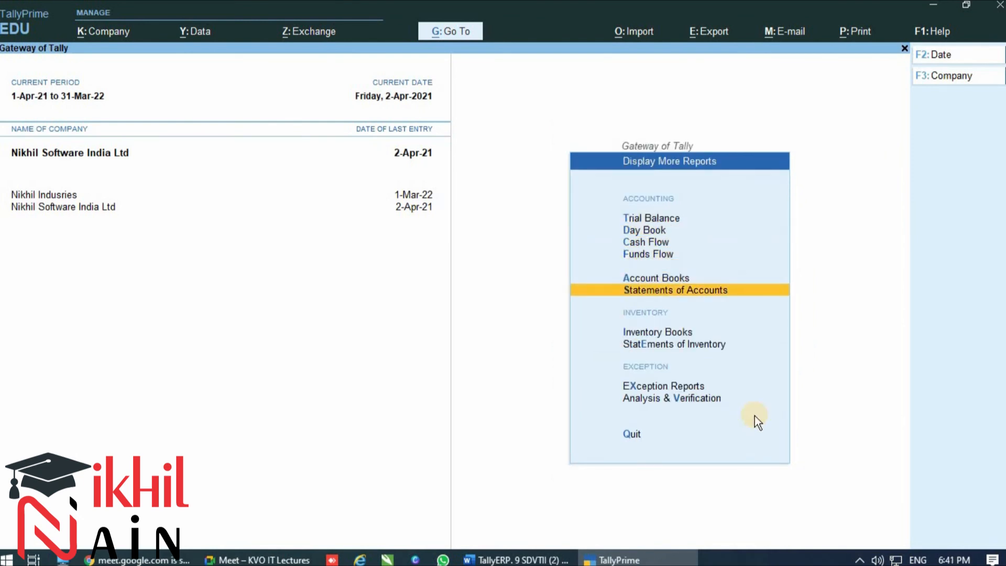
key("Return")
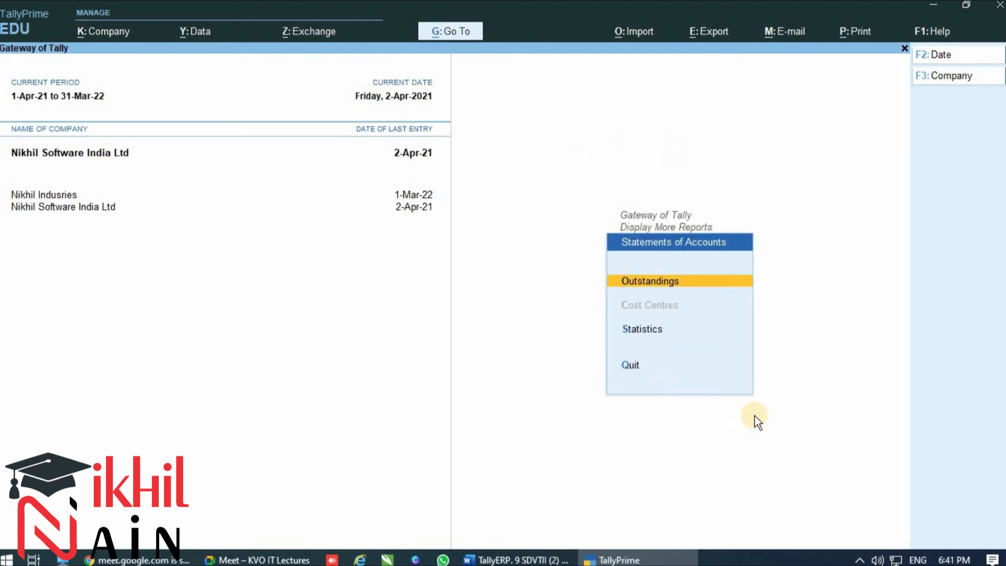
key("Down")
key("Down")
key("Up")
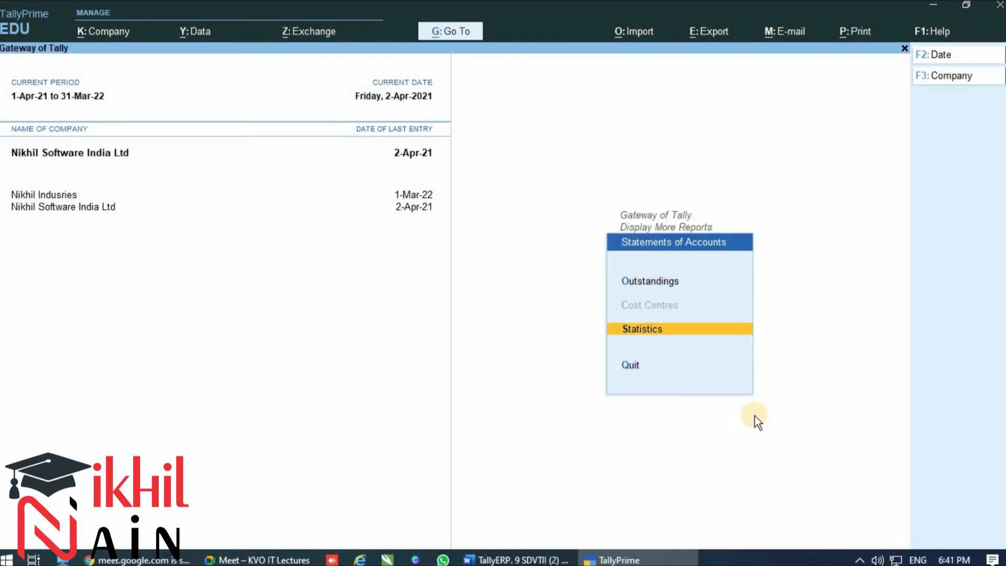
key("Return")
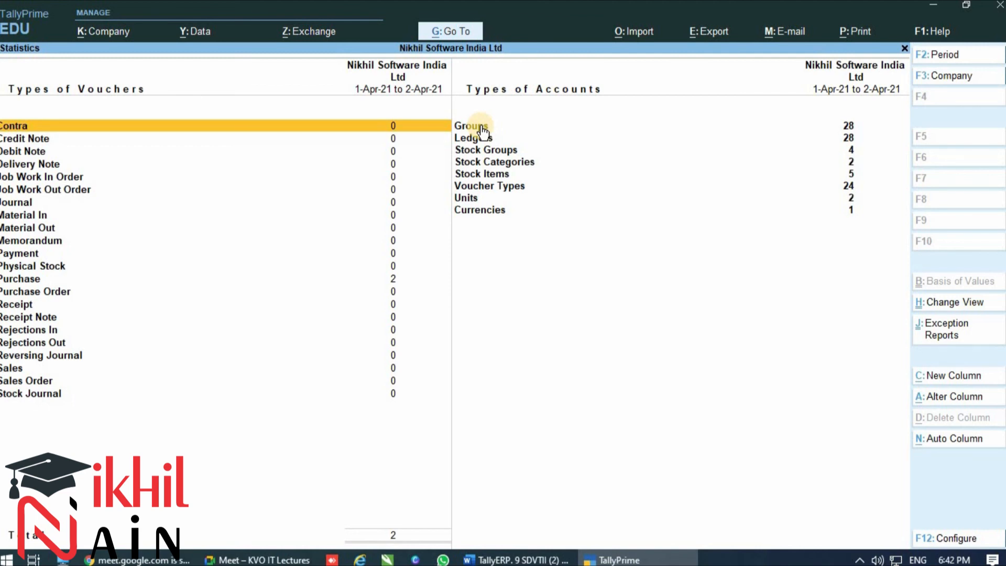
Return to the Gateway of Tally and reopen Statistics through the Statements of Accounts reports
key("Escape")
key("Escape")
key("Escape")
key("Up")
key("Up")
key("Down")
key("Down")
key("Return")
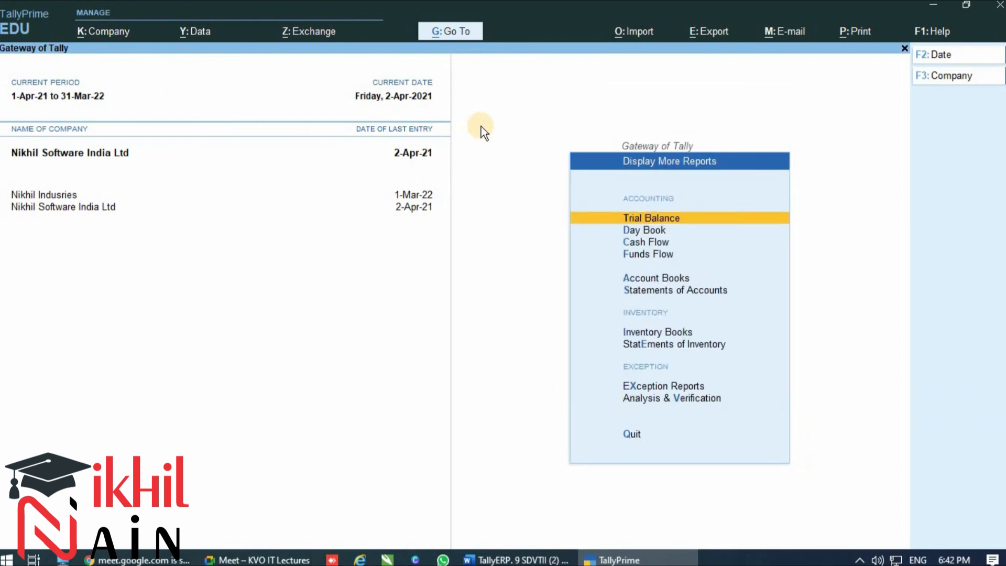
key("Down")
key("Down")
key("Down")
key("Down")
key("Down")
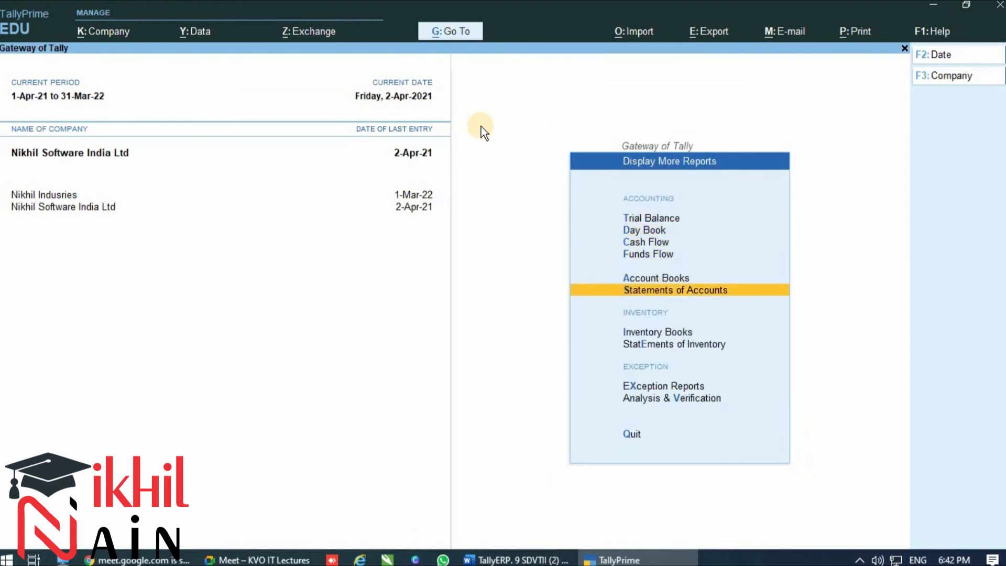
key("Return")
key("Down")
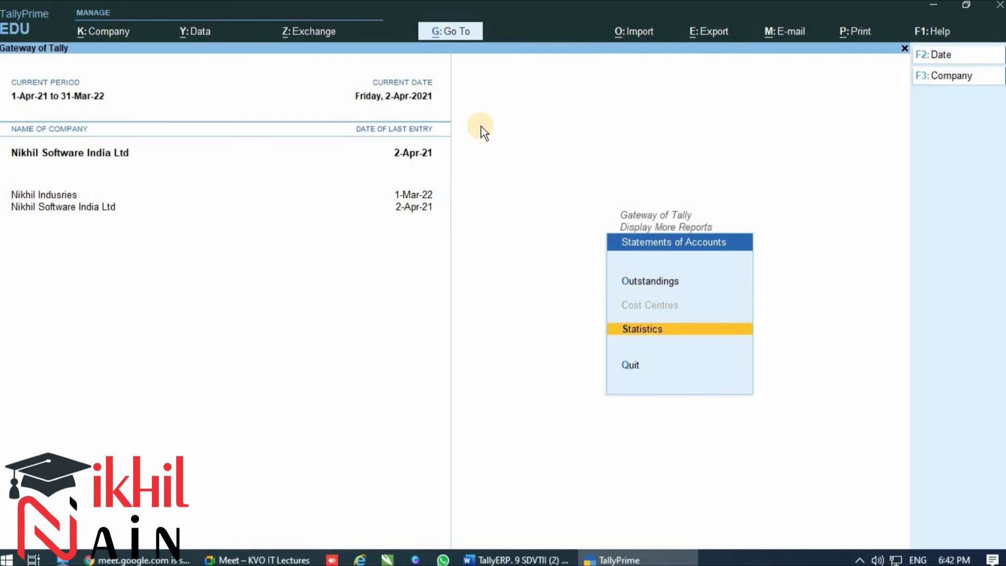
key("Return")
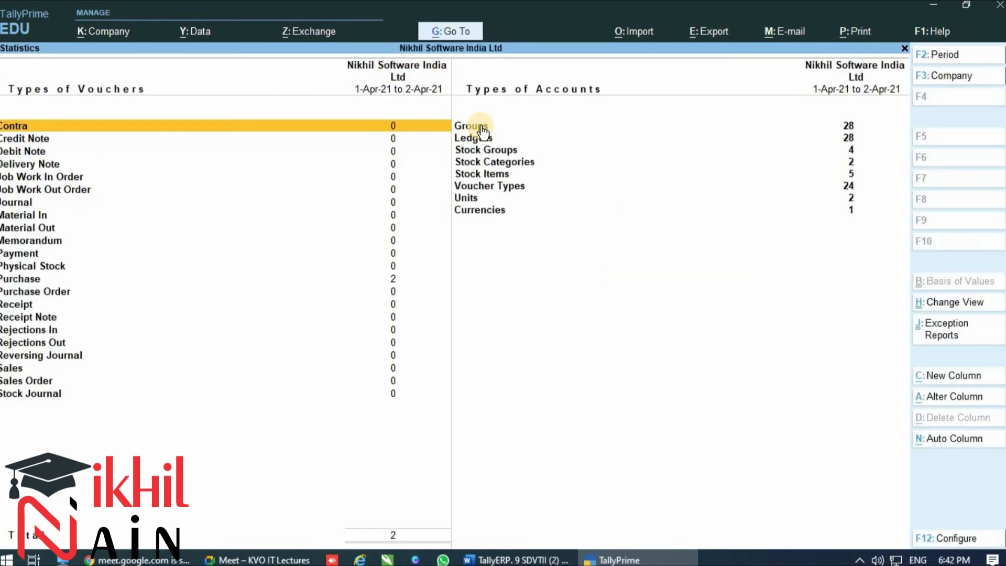
Drill down from the Purchase voucher type in Statistics to its monthly register and look through the months
key("Down")
key("Down")
key("Down")
key("Down")
key("Down")
key("Down")
key("Down")
key("Down")
key("Down")
key("Down")
key("Down")
key("Down")
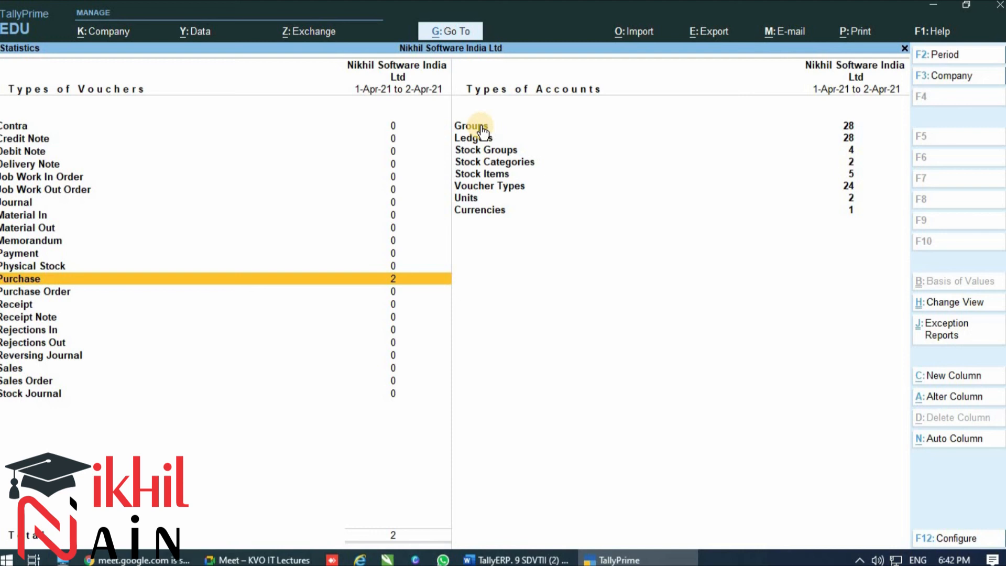
key("Return")
key("Down")
key("Down")
key("Down")
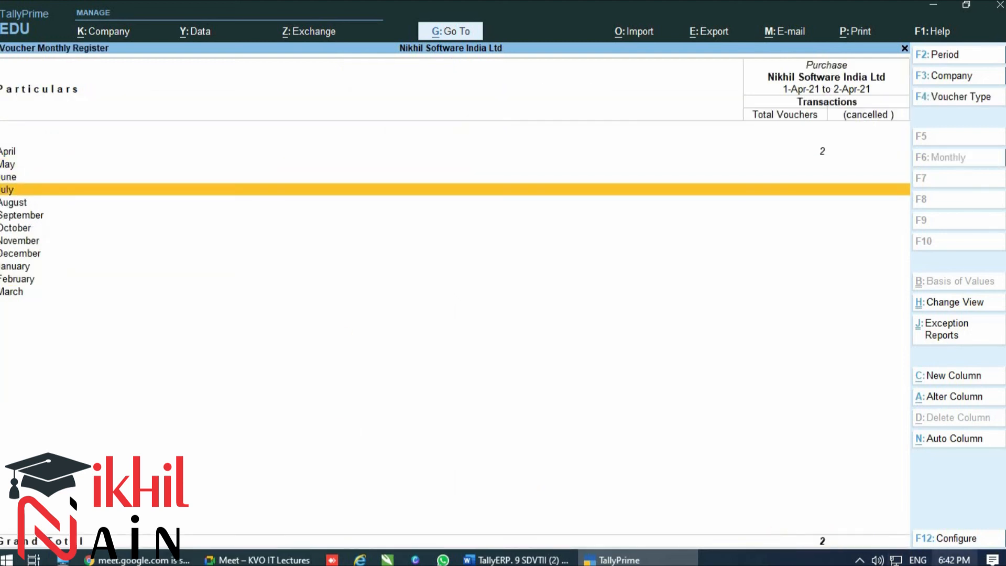
Check today's date in the system calendar, dismiss it, and open April's list of purchase vouchers
left_click(954, 560)
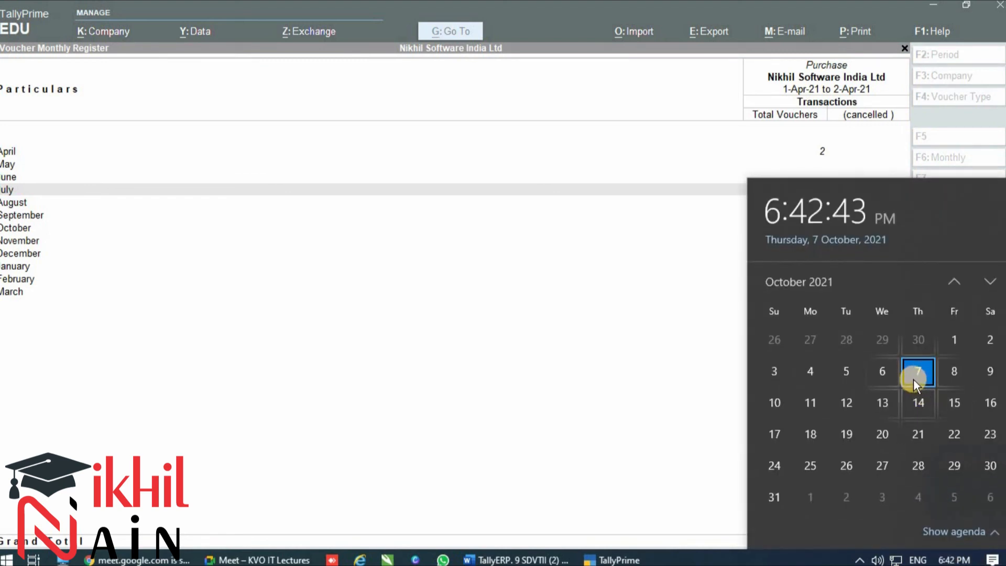
left_click(619, 267)
left_click(813, 153)
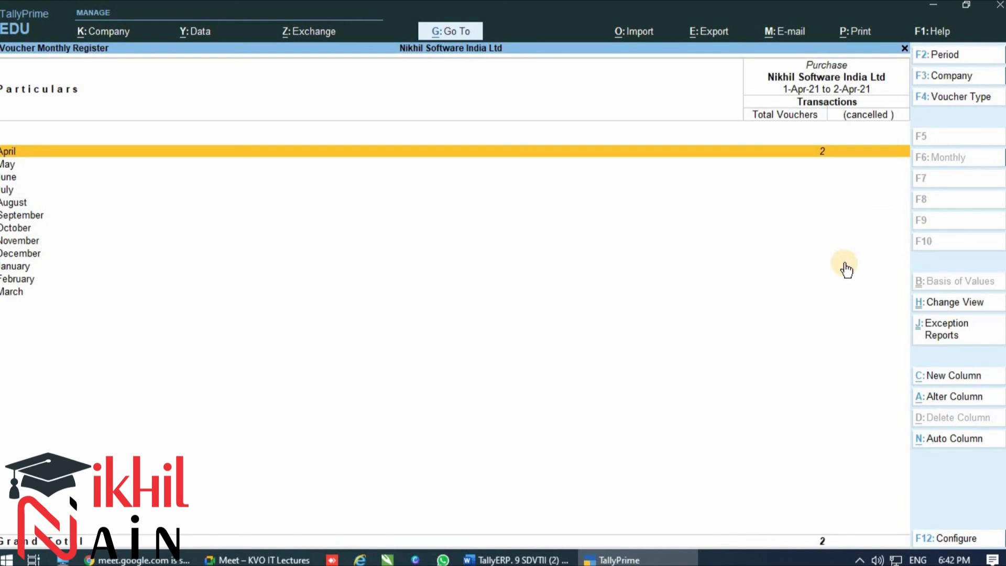
key("Return")
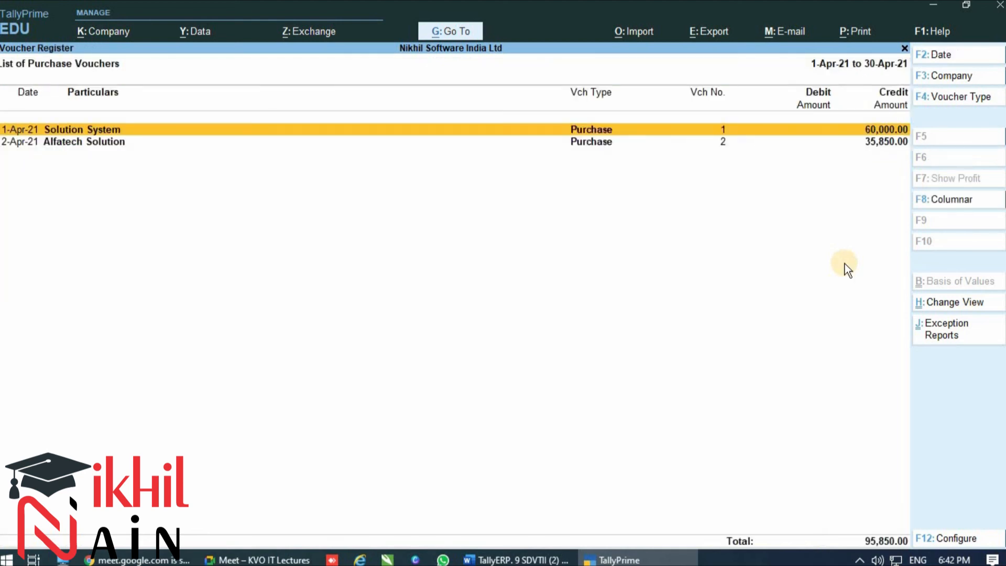
Inspect the Solution System purchase voucher, leave it, and open the Alfatech Solution voucher
key("Return")
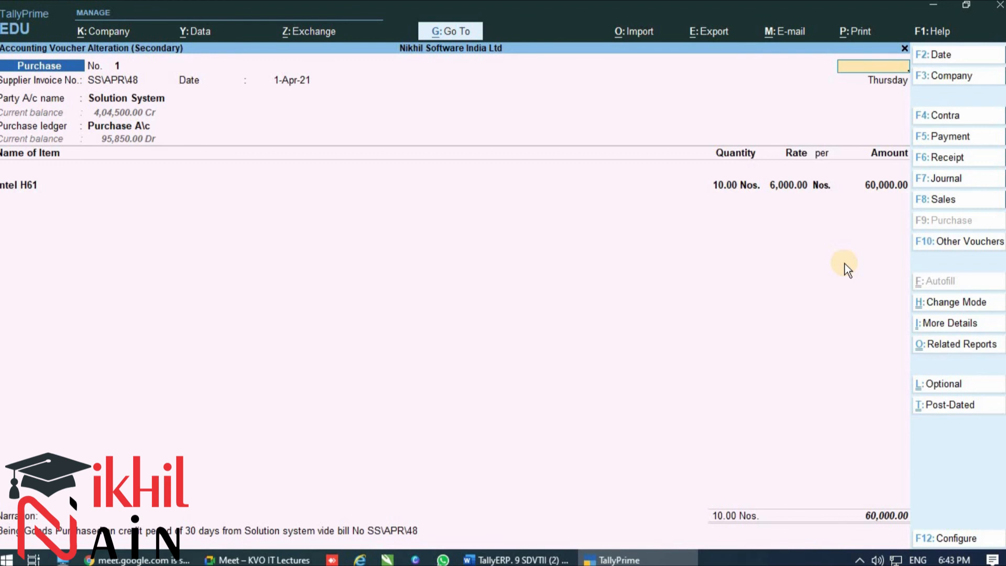
key("Escape")
key("Down")
key("Return")
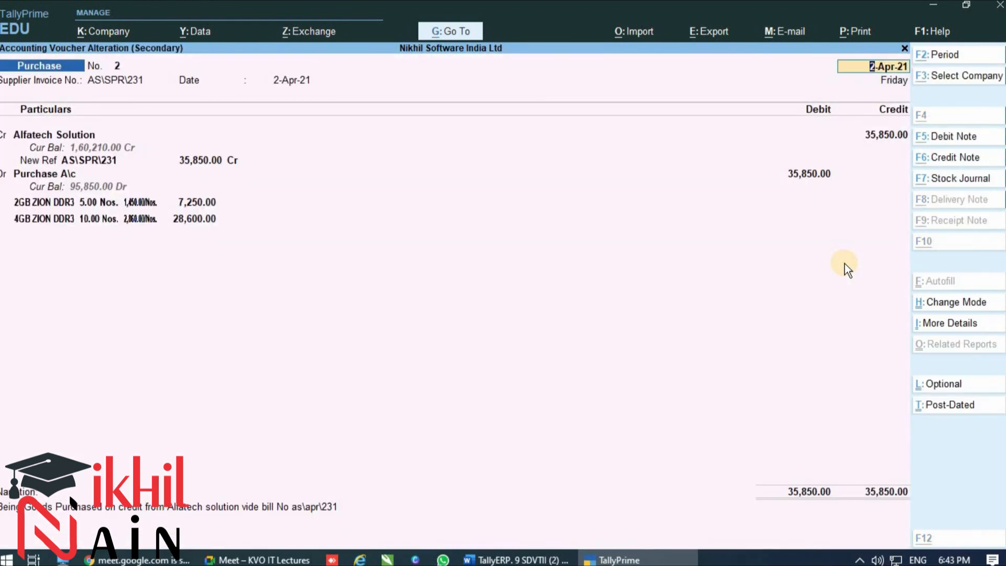
Bring up deletion of the Alfatech Solution voucher, decline it, and return to the list of purchase vouchers
key("alt+d")
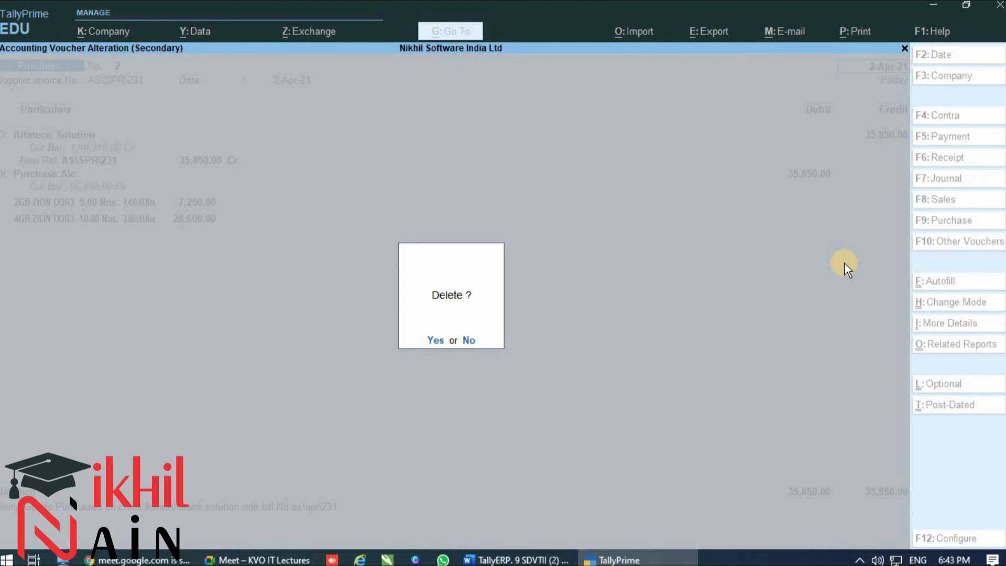
key("n")
key("Escape")
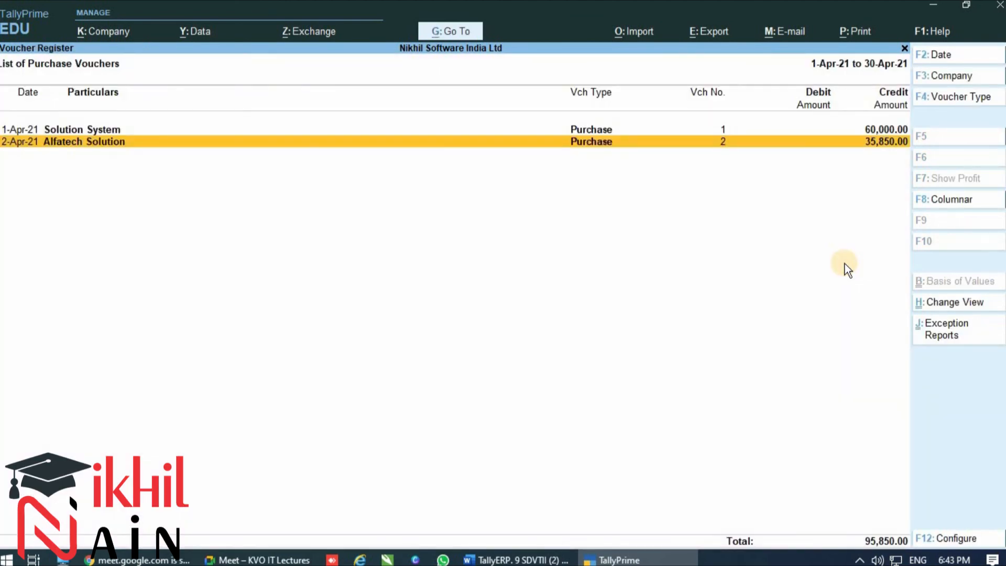
Switch the list of purchase vouchers to the detailed view and back to the condensed view
key("Up")
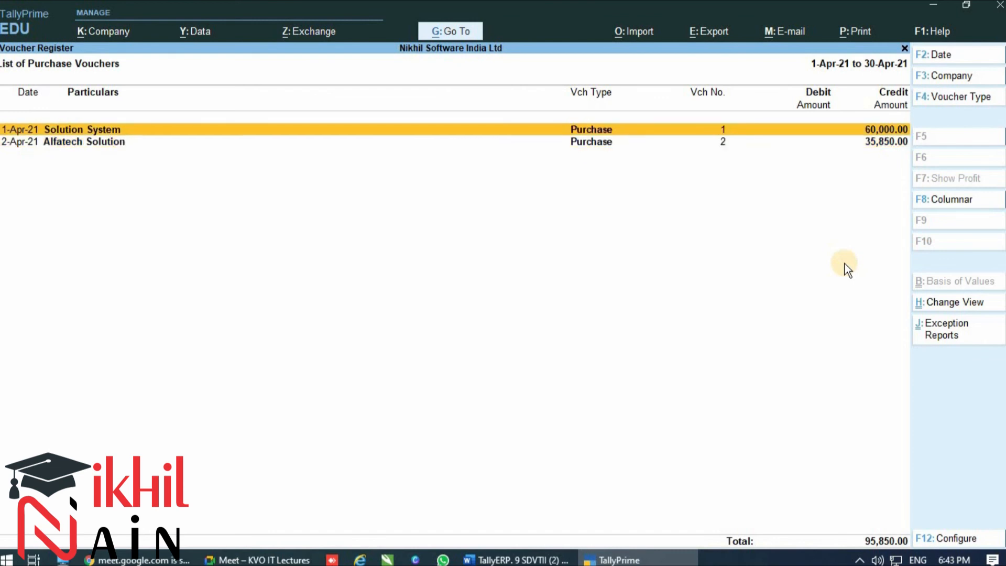
key("alt+F5")
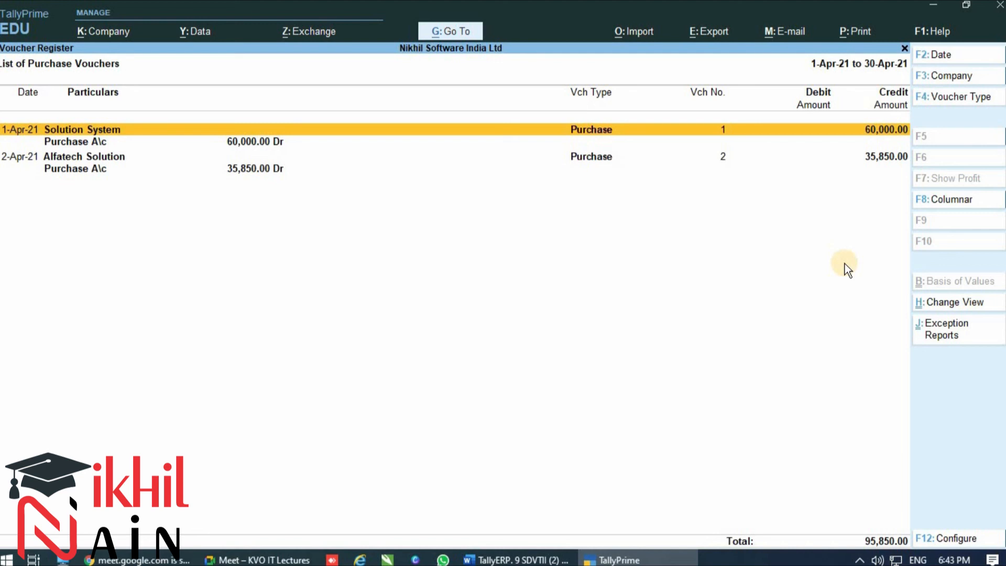
key("Down")
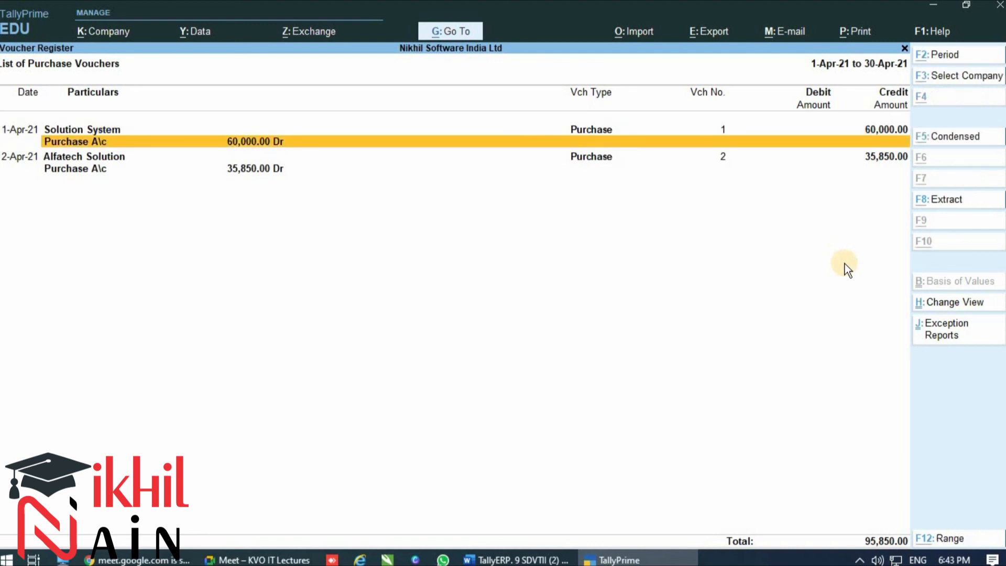
key("alt+F5")
Expand the Solution System voucher and its Purchase A\c line to examine the bill reference, item and narration
key("shift+Return")
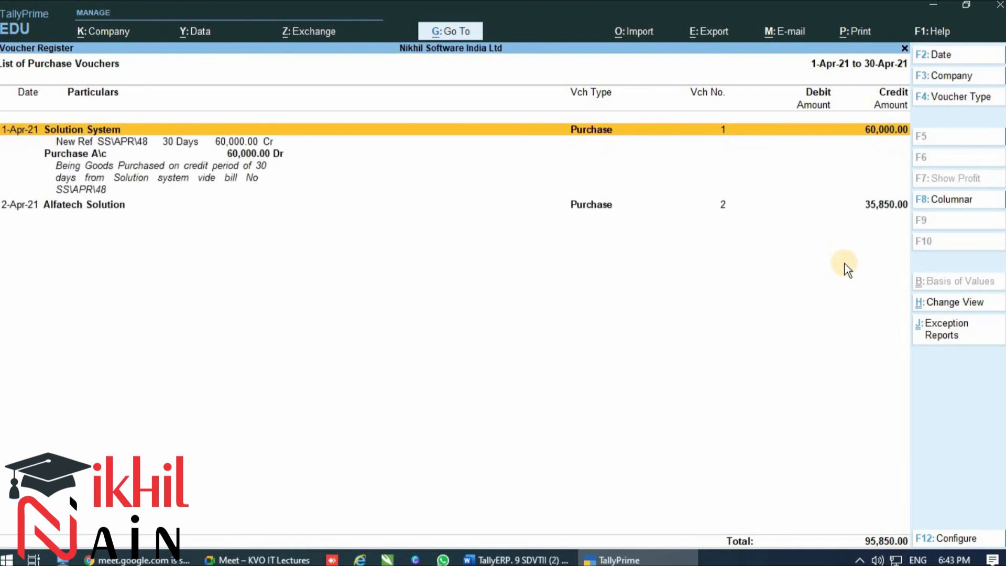
key("Down")
Expand the Alfatech Solution voucher and its Purchase A\c line to examine the details, and return to the Gateway of Tally
key("Down")
key("shift+Return")
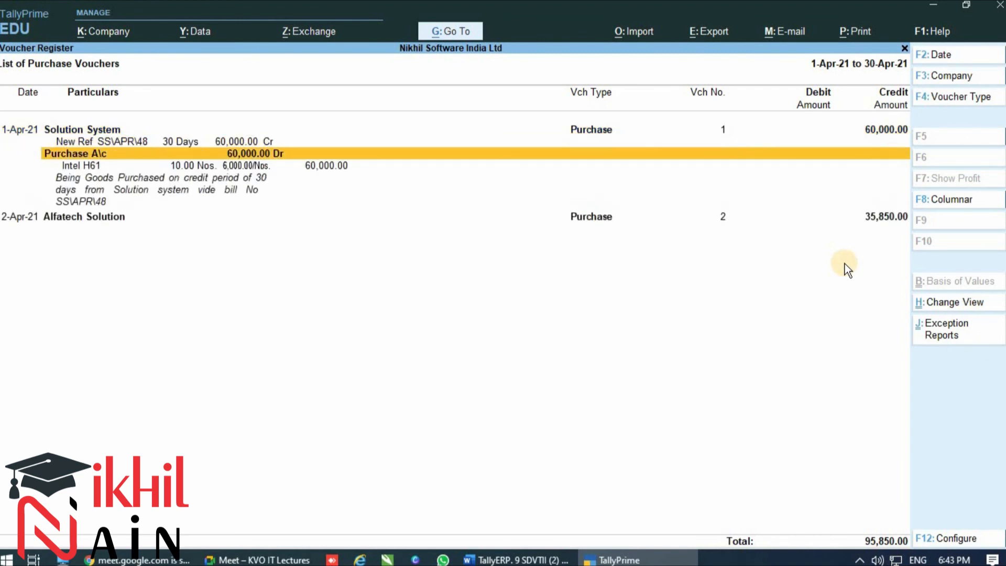
key("Down")
key("shift+Return")
key("Down")
key("Down")
key("shift+Return")
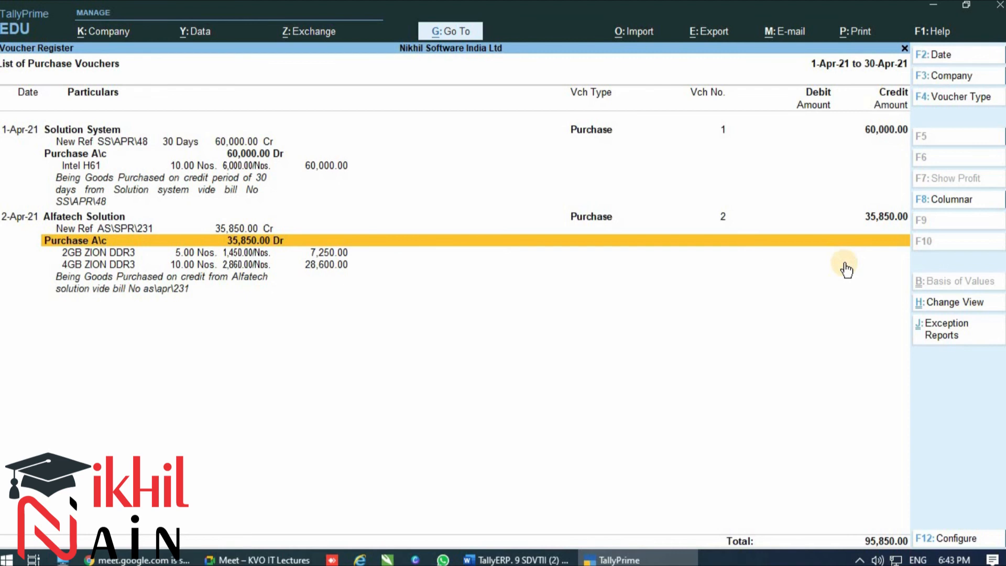
key("Escape")
key("Escape")
key("Escape")
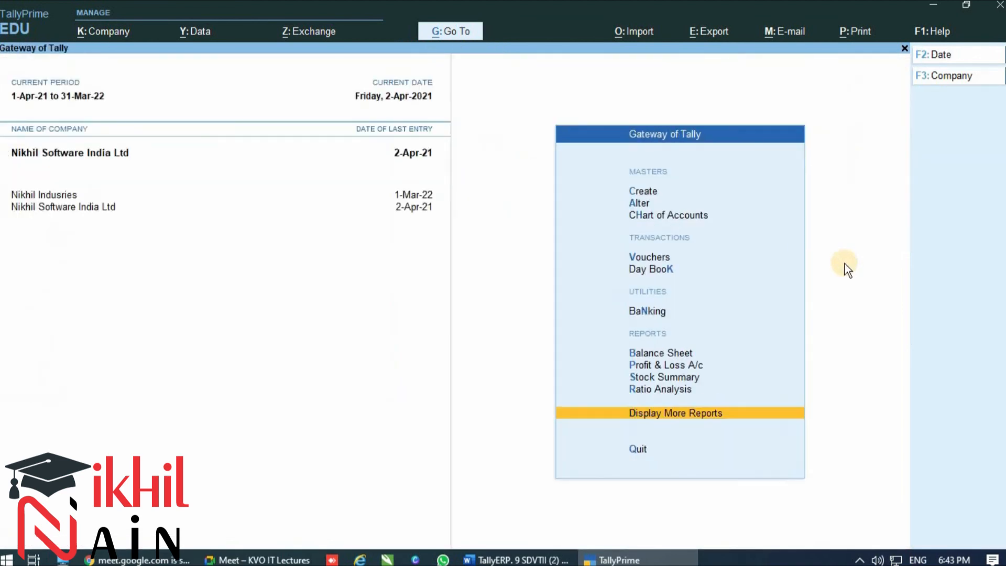